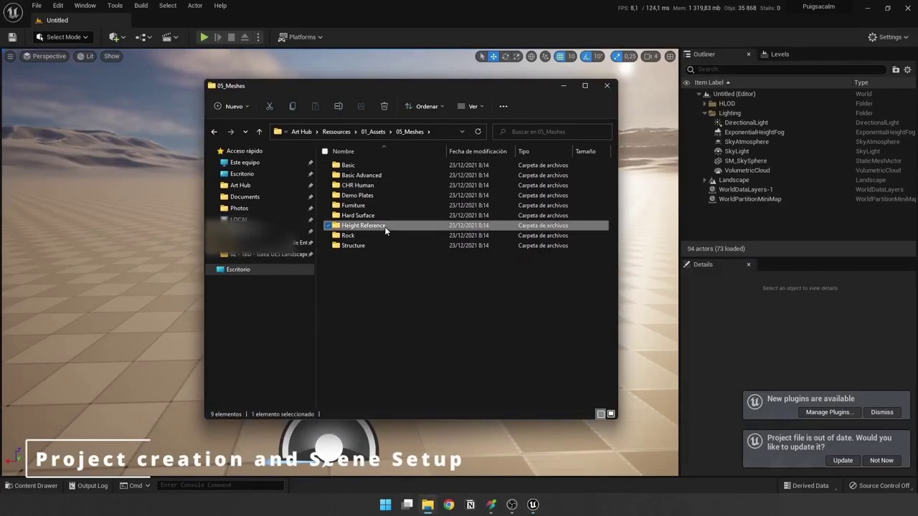
Step: Open the Height Reference meshes folder and type 'Prop' into it
double_click(385, 229)
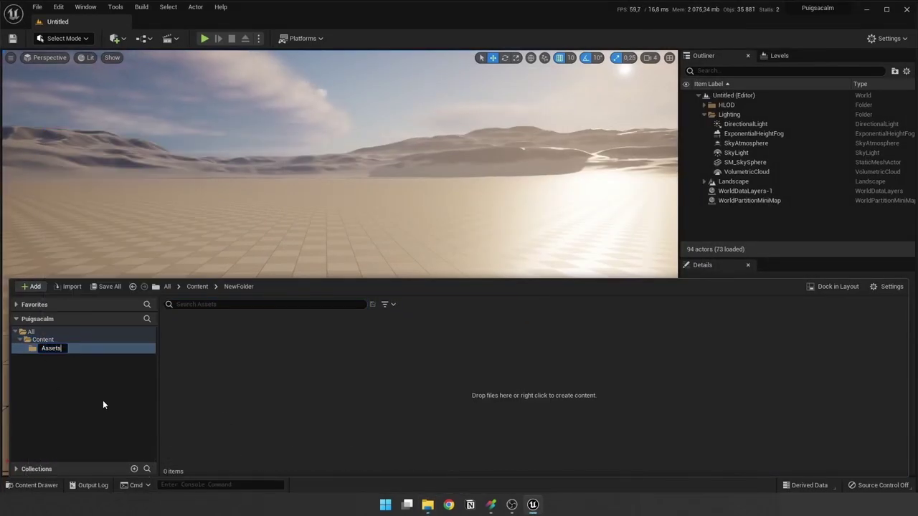
text(Prop)
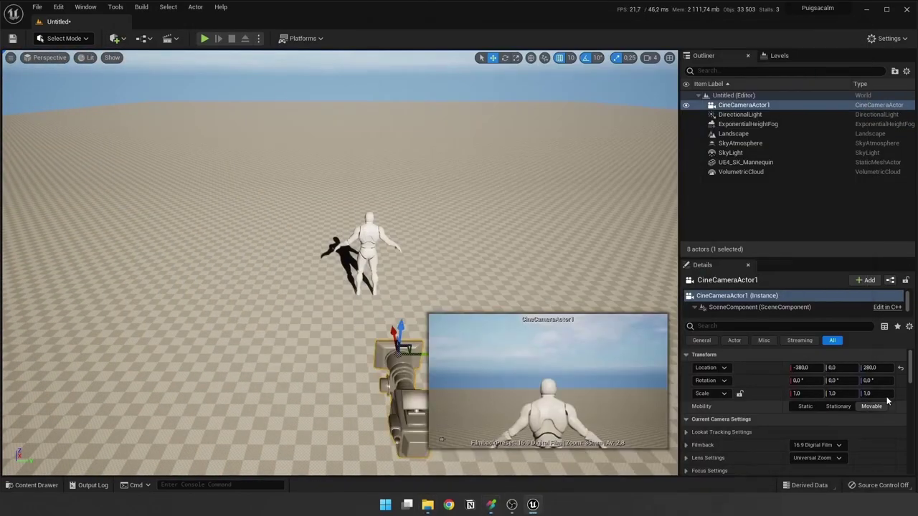
Step: Open the cine camera's lens preset options
click(830, 350)
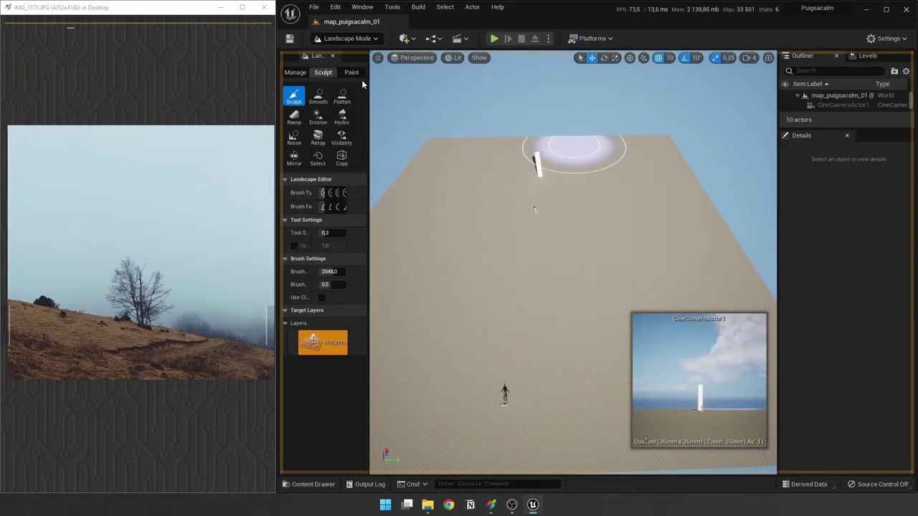
Step: Detach the Landscape tools into a floating window and move it aside
drag(319, 56, 430, 215)
drag(402, 188, 214, 28)
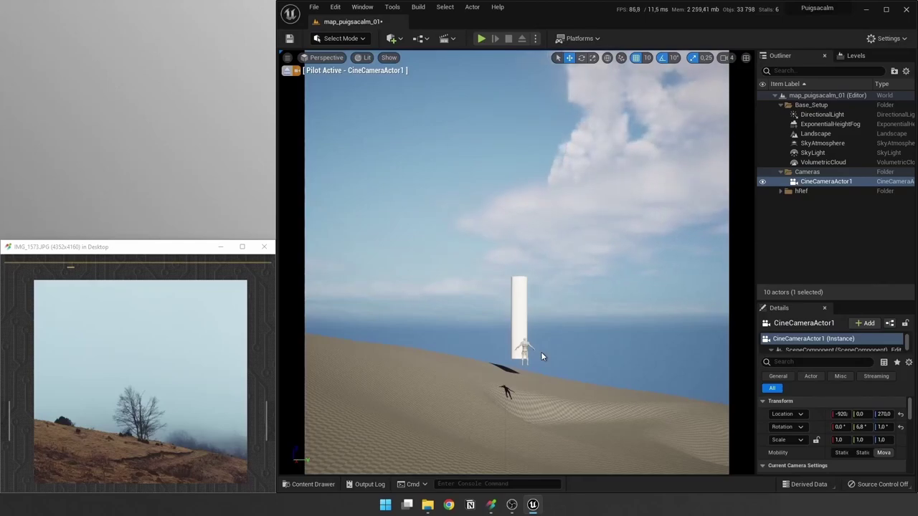
Step: Change the cine camera's focal length to about 51.47 to reframe the hill
click(525, 301)
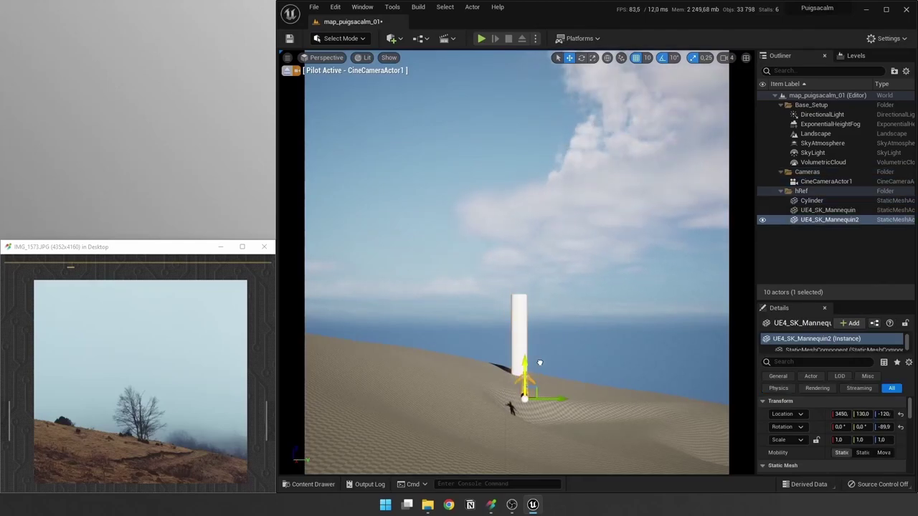
click(826, 181)
drag(846, 446, 861, 446)
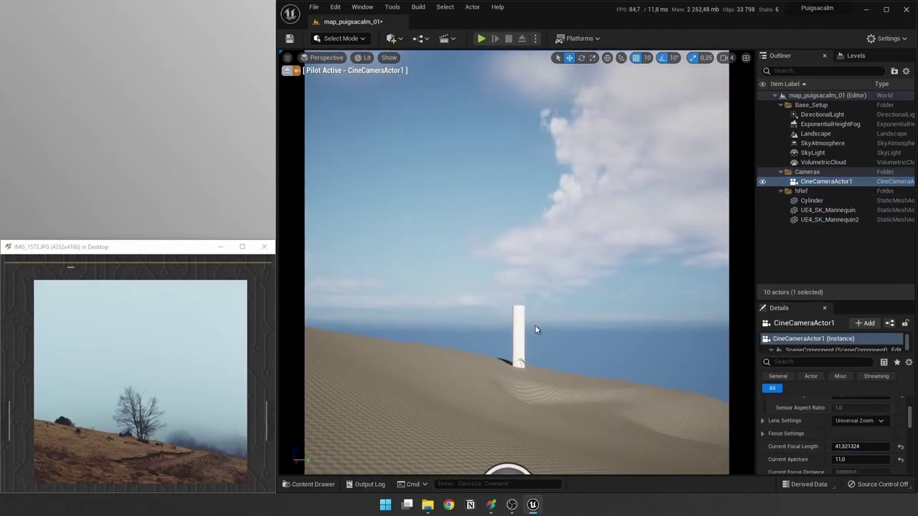
click(521, 382)
key(Escape)
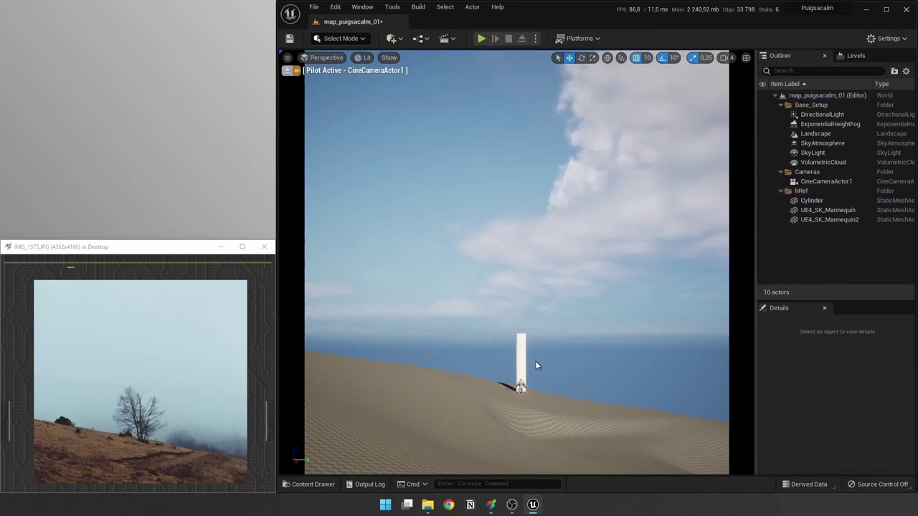
Step: Flatten a path on the terrain in Landscape mode, then return to object editing
key(shift+2)
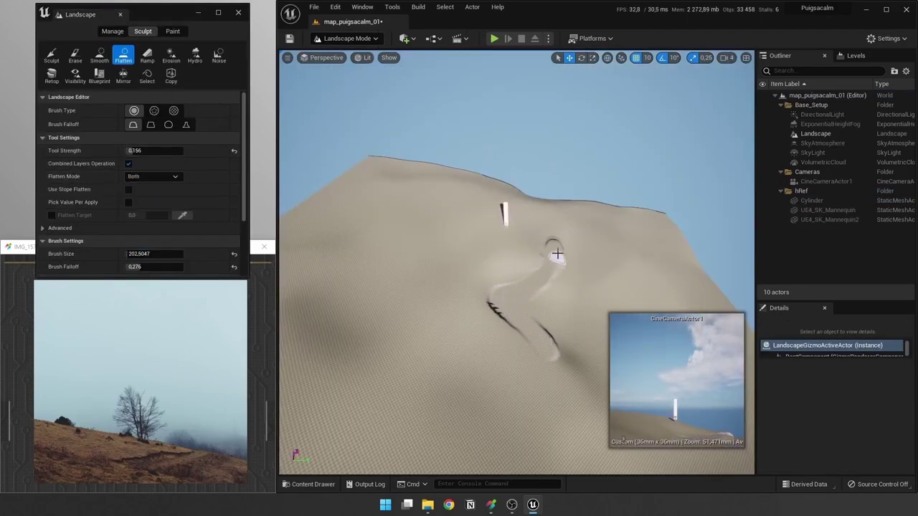
right_drag(557, 253, 461, 297)
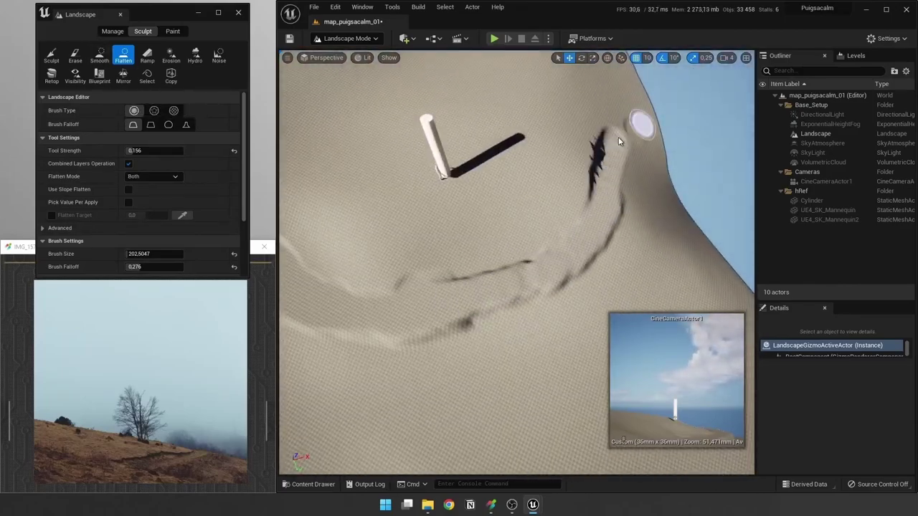
key(shift+1)
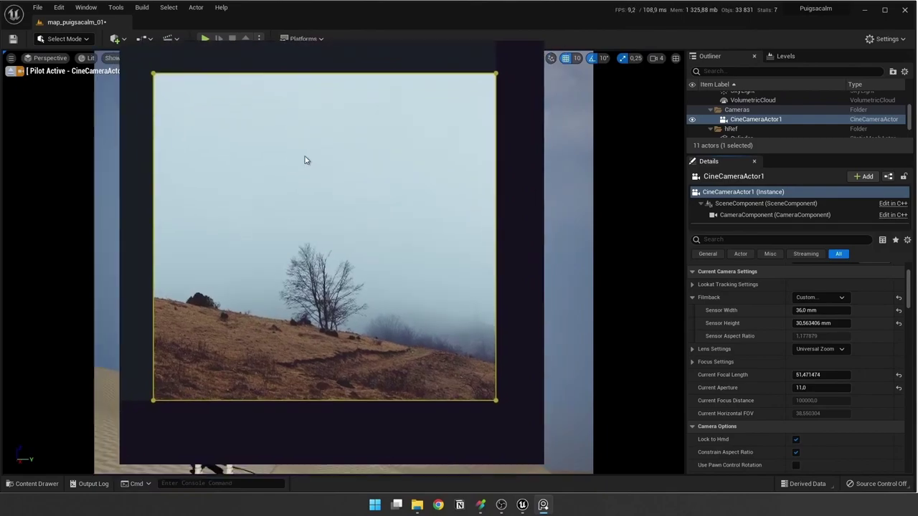
Step: Make the PureRef photo a borderless overlay enlarged over the camera view
right_click(313, 168)
click(441, 291)
right_click(588, 432)
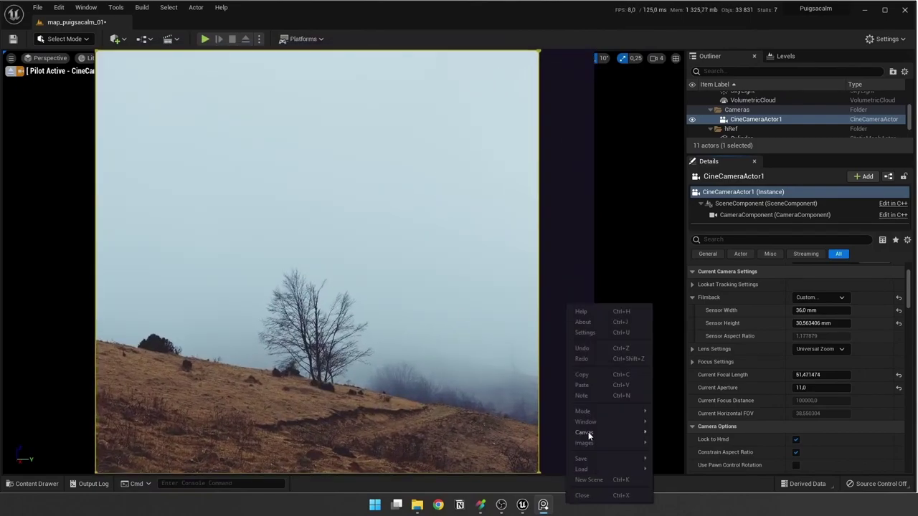
click(588, 432)
Step: Set the camera's Filmback Sensor Height to 34.5 mm and compare against the photo
click(821, 323)
text(34)
click(543, 504)
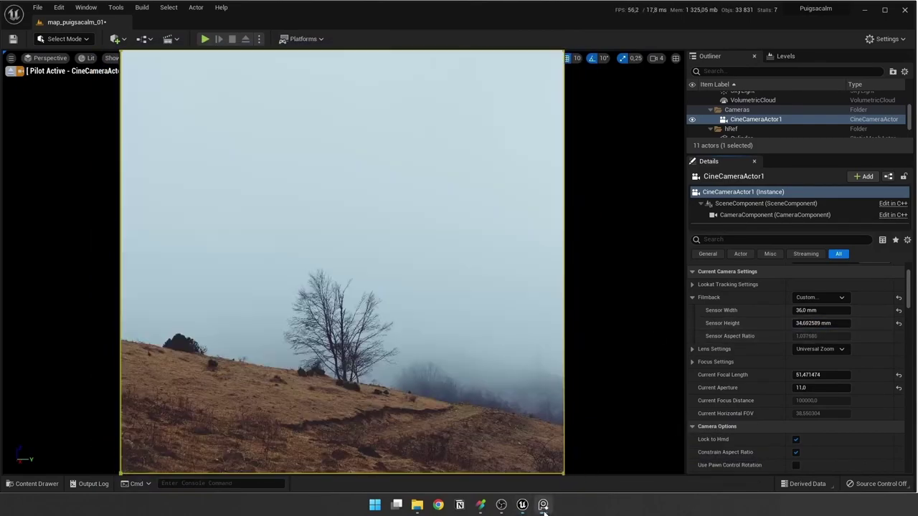
click(543, 504)
click(543, 505)
Step: Make the PureRef overlay ignore clicks so the viewport stays usable beneath it
right_click(449, 404)
click(471, 404)
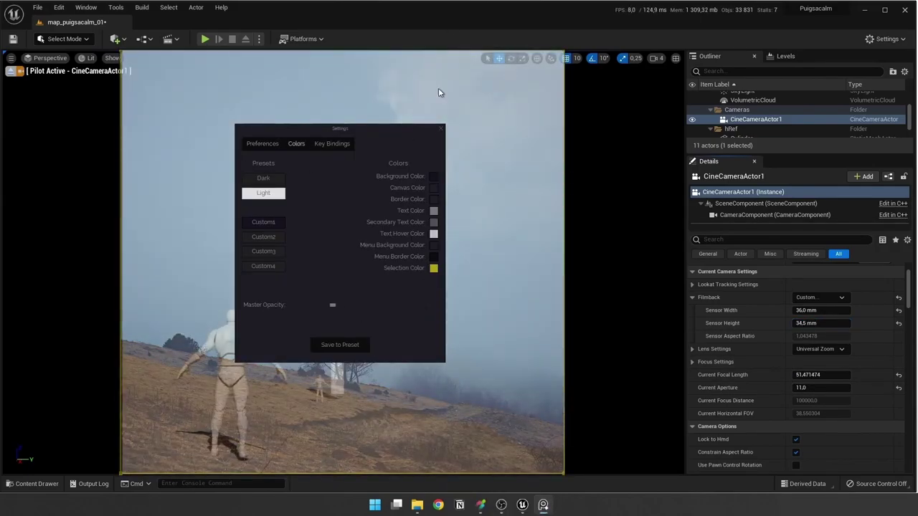
right_click(391, 288)
click(411, 404)
click(296, 268)
Step: Briefly switch into Landscape mode and zoom, then leave landscape editing
key(shift+2)
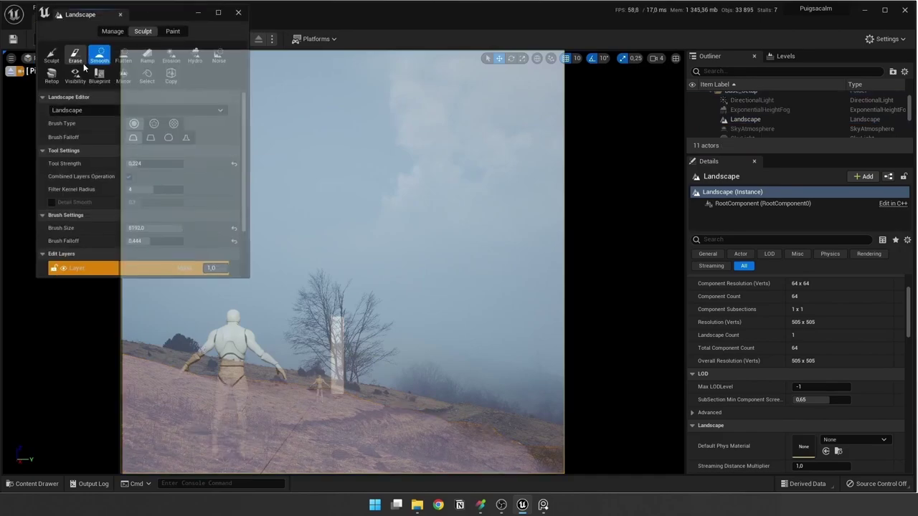
scroll(687, 292, down, 2)
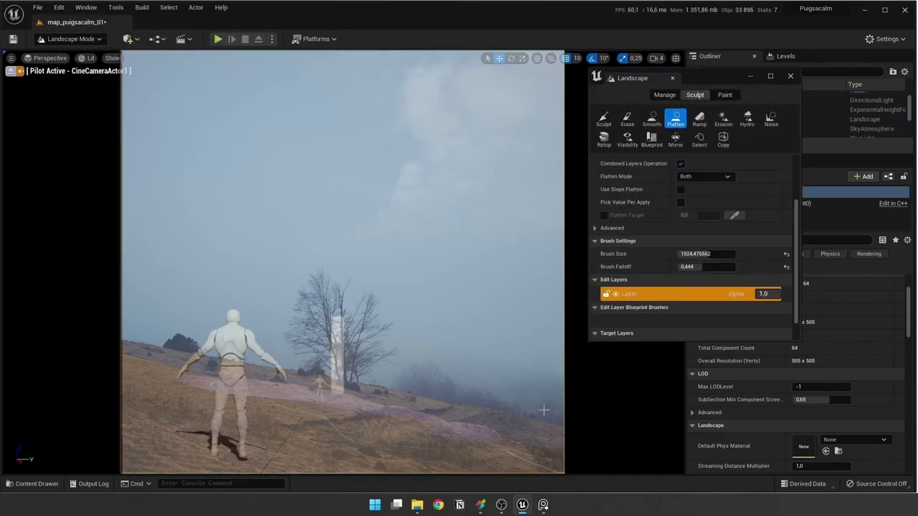
key(shift+1)
Step: Open Viewport 2 in Landscape mode and fly it down over the hill
click(86, 8)
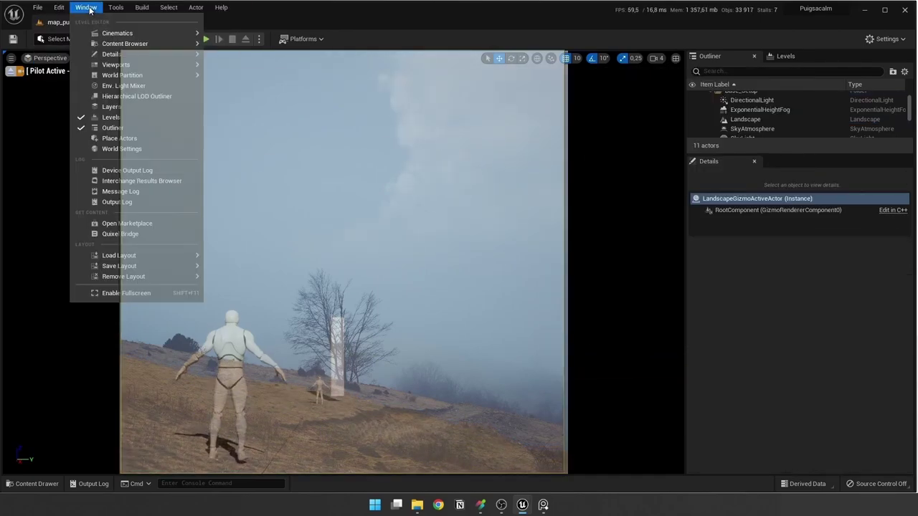
click(237, 57)
key(shift+2)
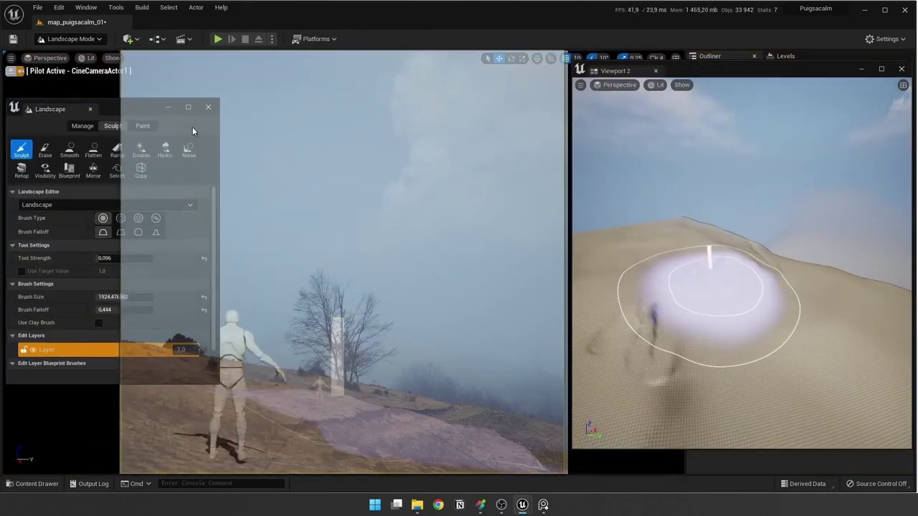
drag(610, 78, 64, 20)
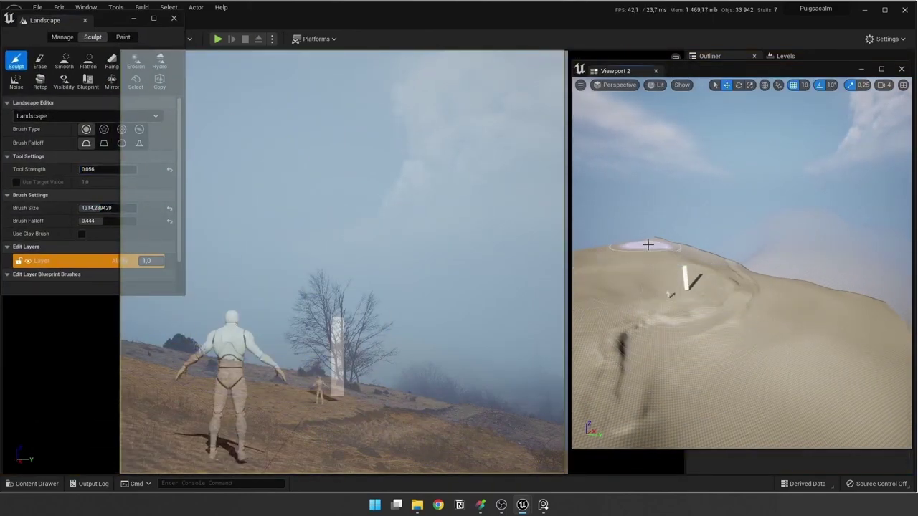
right_drag(648, 244, 714, 262)
mouse_move(739, 304)
right_down()
mouse_move(720, 388)
mouse_move(809, 312)
right_up()
Step: Sculpt and flatten the hill slope with a smaller brush, undoing a stroke
key([)
key([)
key([)
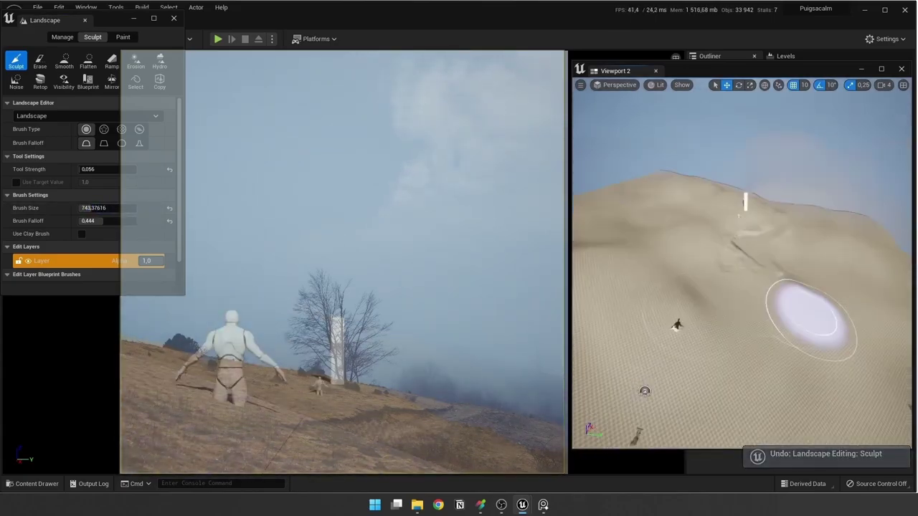
click(87, 61)
key(ctrl+z)
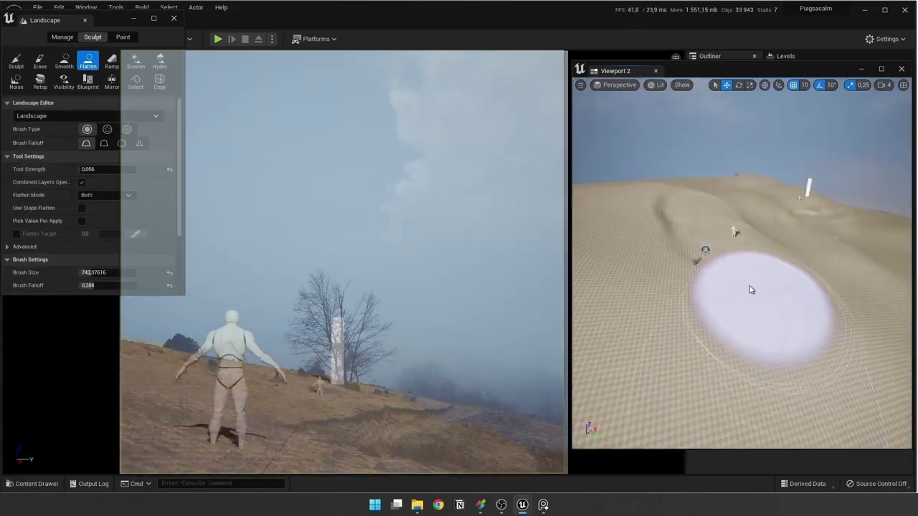
mouse_move(761, 364)
right_down()
mouse_move(839, 176)
mouse_move(699, 257)
right_up()
key(bracketright)
key(bracketright)
key(bracketright)
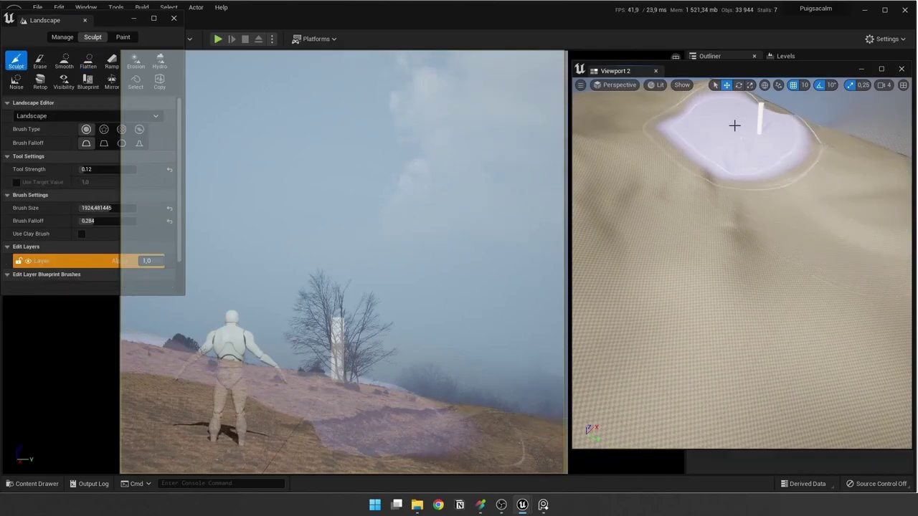
key(bracketleft)
key(bracketleft)
key(bracketleft)
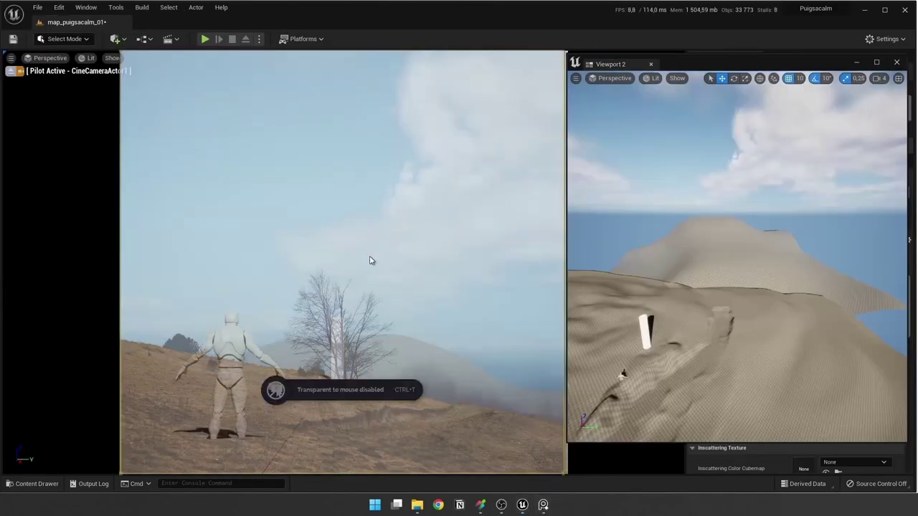
Step: Make the photo overlay click-through and return to the raise-and-lower sculpt tool
click(425, 319)
click(300, 272)
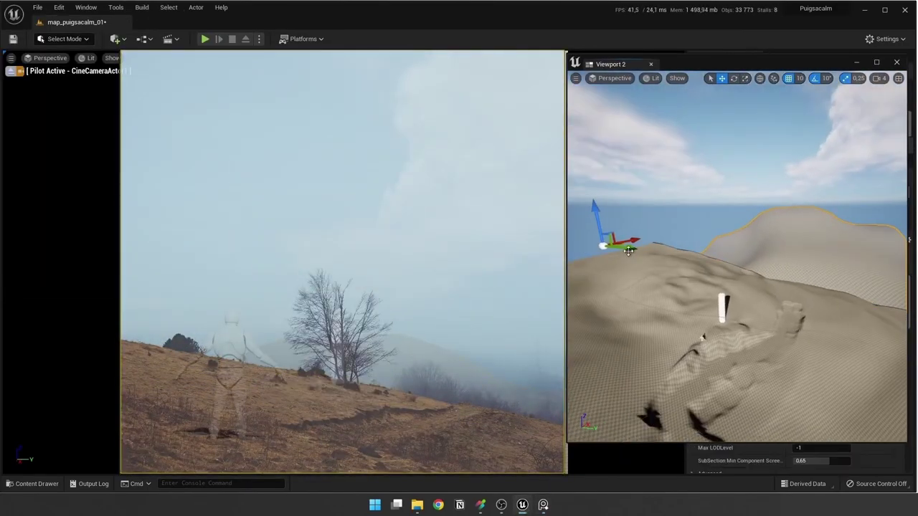
key(shift+2)
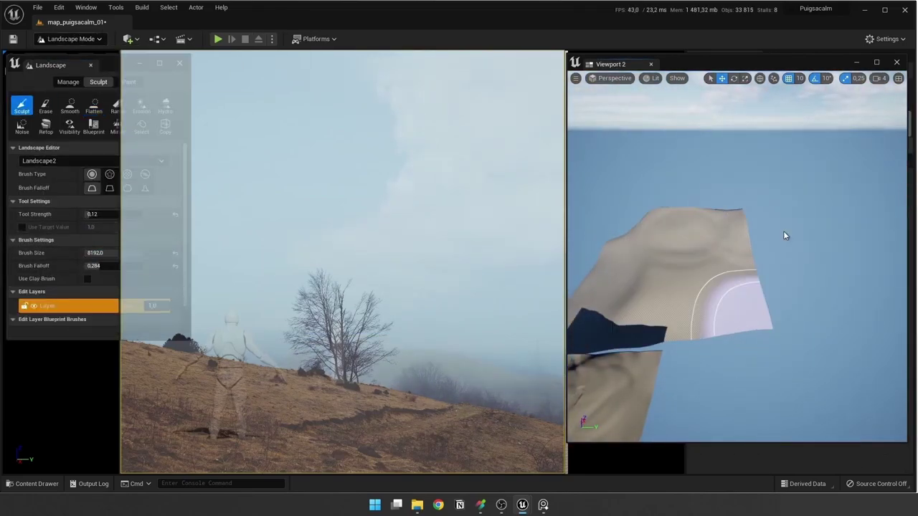
key(ctrl+1)
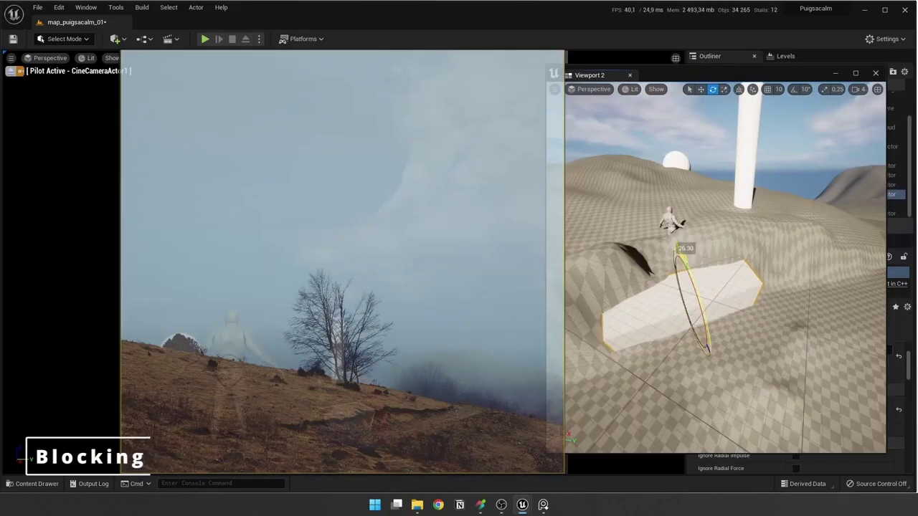
Step: Rotate and move the white slab and block into place on the slope
key(e)
key(w)
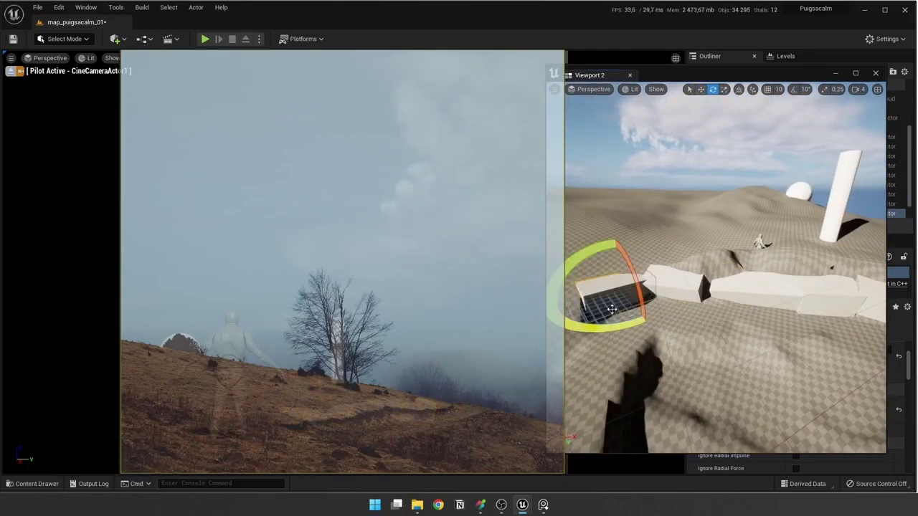
key(f)
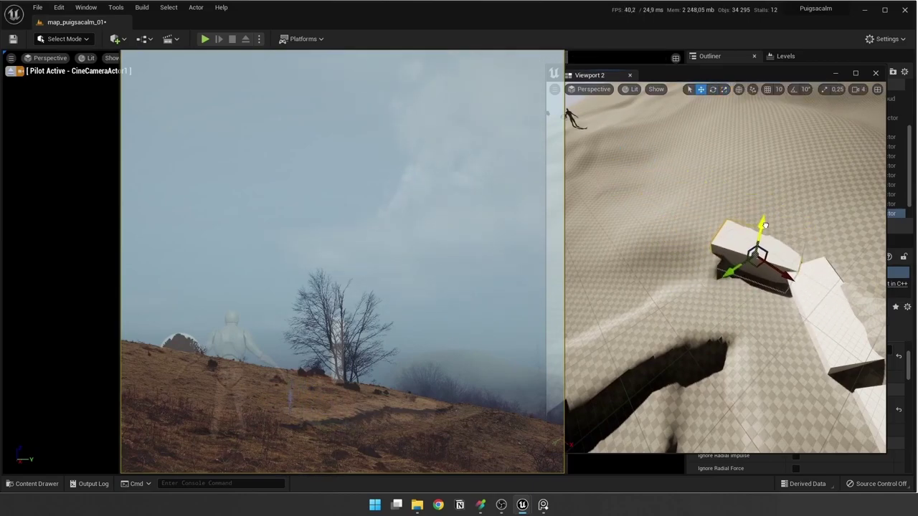
mouse_move(764, 225)
alt+mouse_down()
mouse_move(716, 285)
mouse_move(665, 266)
alt+mouse_up()
key(e)
key(w)
alt+drag(685, 333, 671, 352)
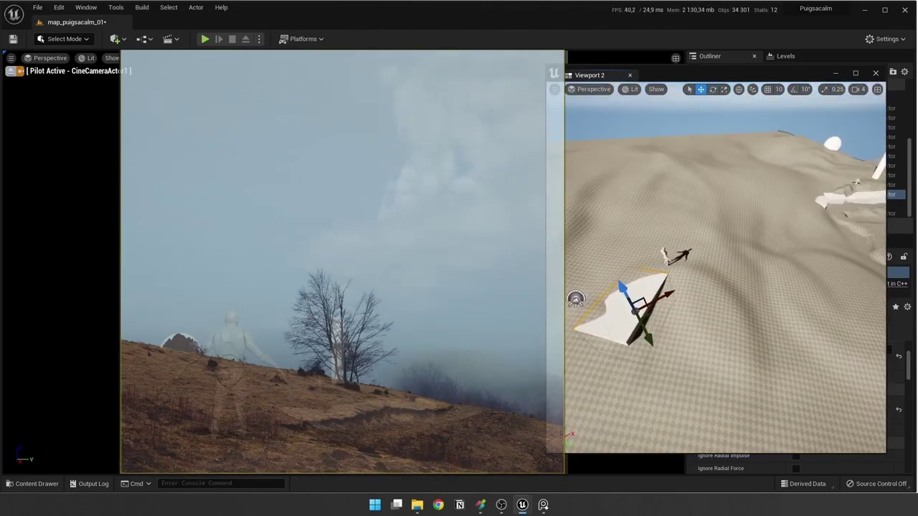
Step: Scale and rotate the tall pole to match the reference shot
click(717, 190)
key(f)
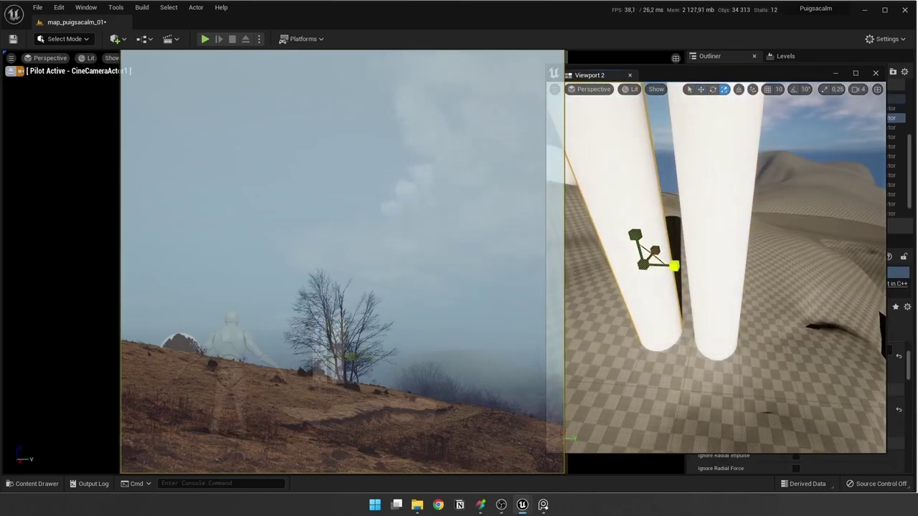
key(r)
scroll(728, 205, down, 3)
key(e)
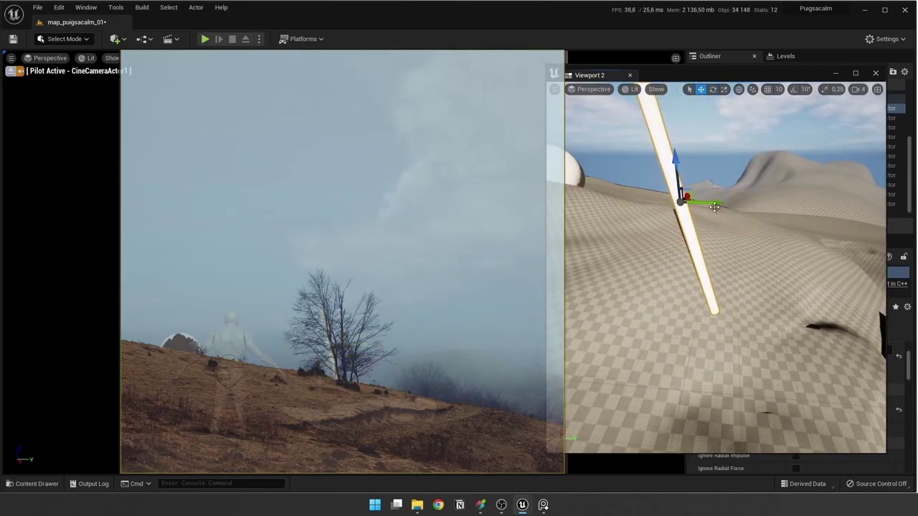
key(r)
alt+drag(824, 176, 789, 180)
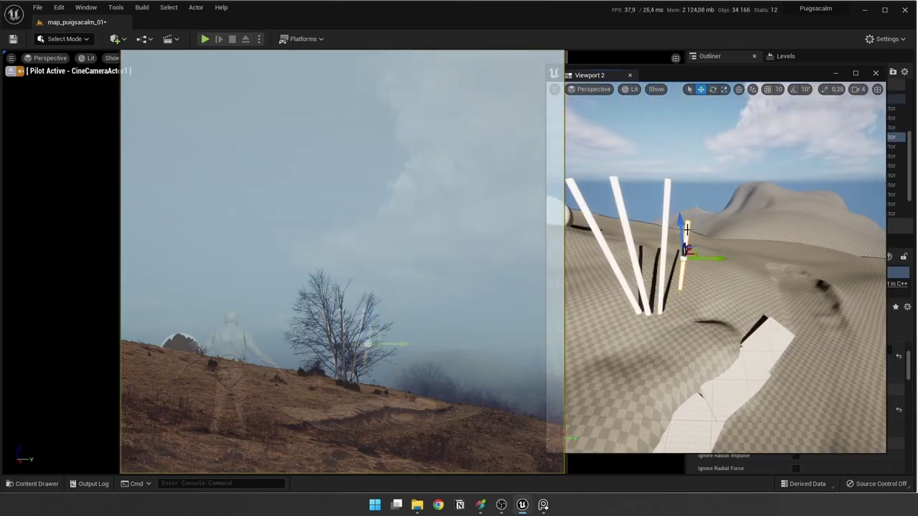
key(f)
key(r)
scroll(690, 264, down, 10)
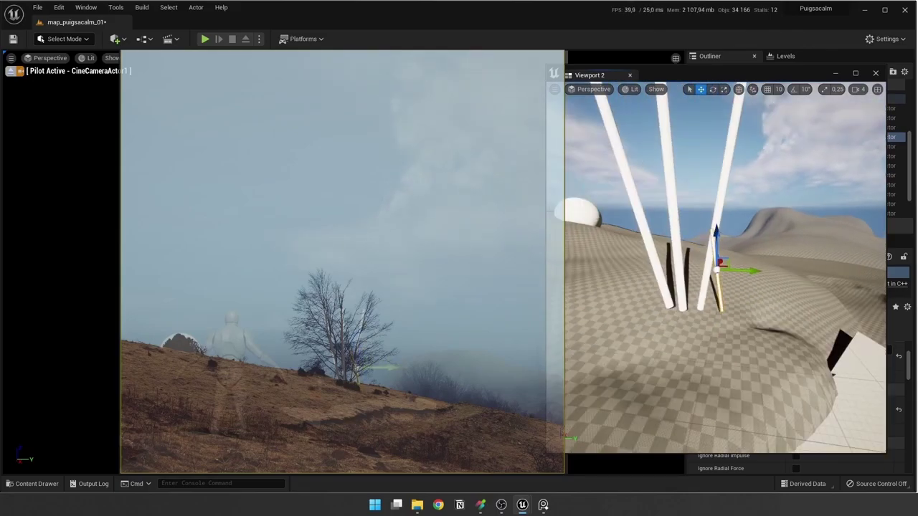
Step: Adjust the white sphere, then scale the nearby pole
click(695, 255)
key(f)
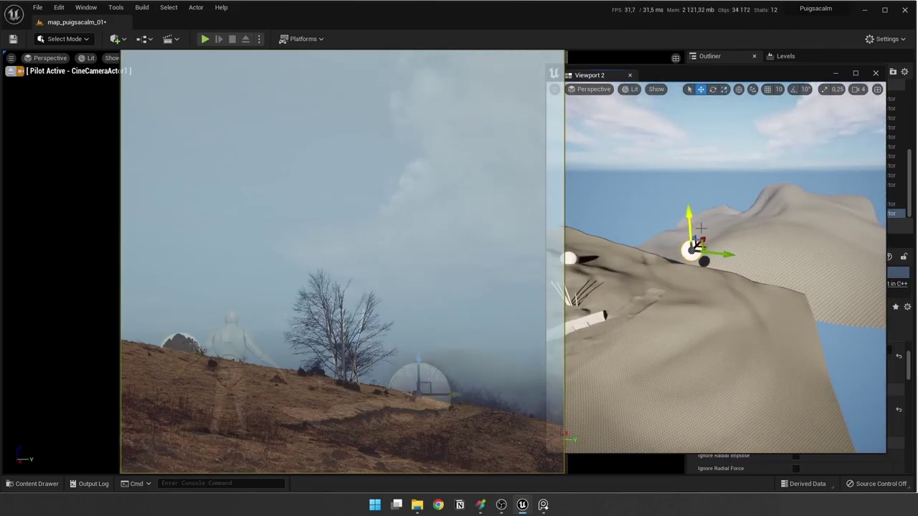
alt+drag(700, 228, 737, 264)
alt+drag(776, 306, 717, 272)
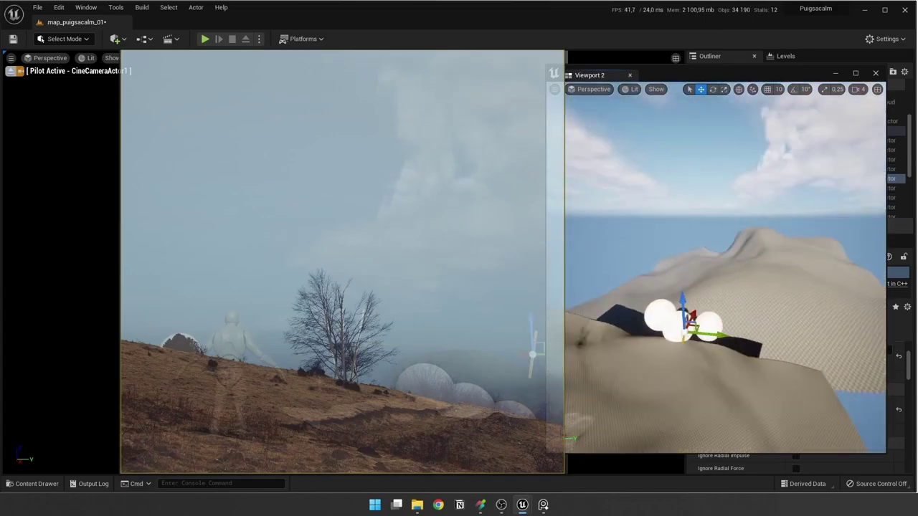
key(e)
key(r)
key(f)
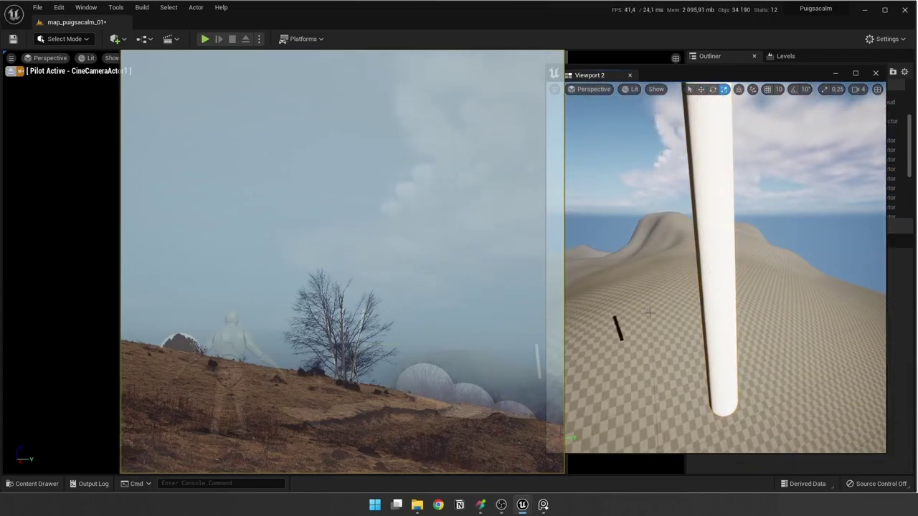
key(w)
Step: Rotate the white slab near the sticks to sit along the slope
alt+drag(649, 312, 717, 273)
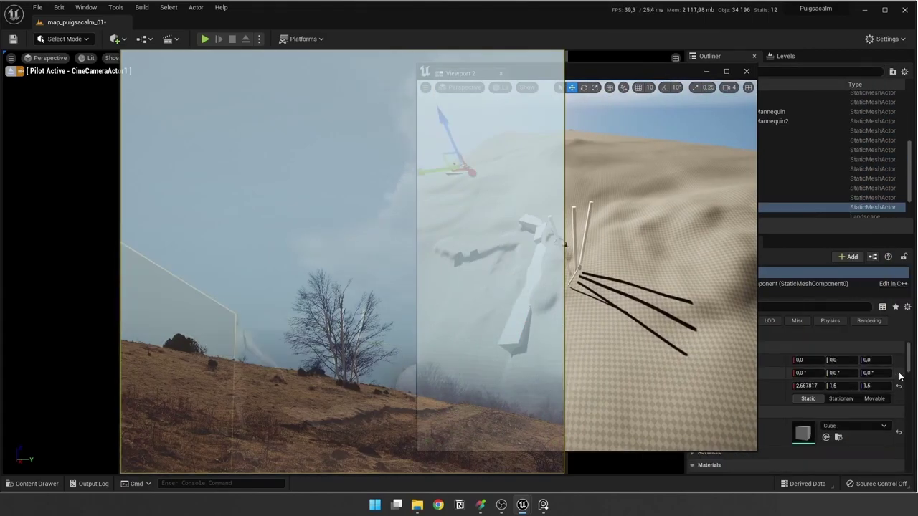
key(f)
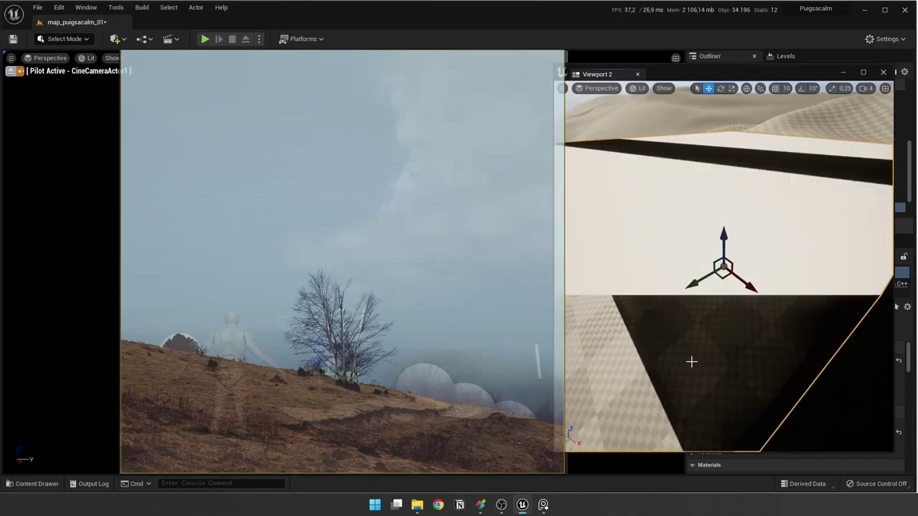
key(e)
drag(714, 276, 690, 226)
key(w)
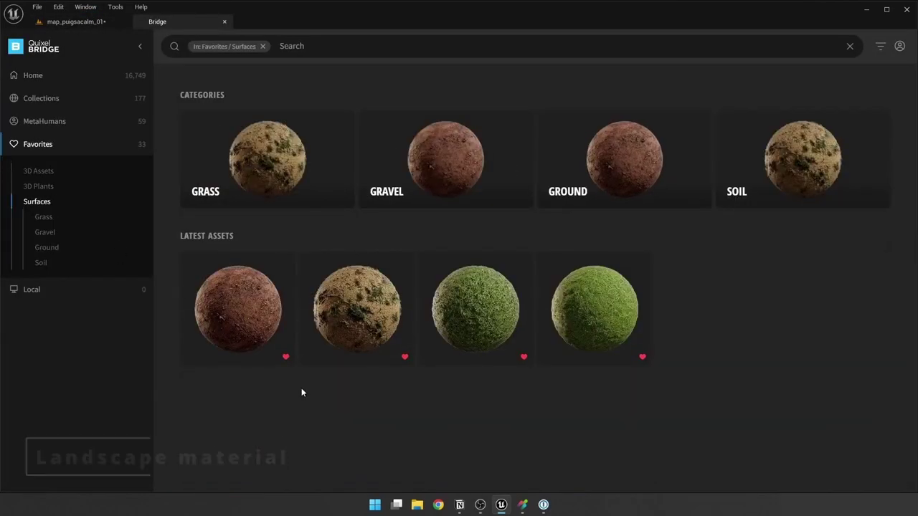
Step: Export the favourite surfaces, including Brick Debri On Ground, from Downloads into Unreal
click(37, 203)
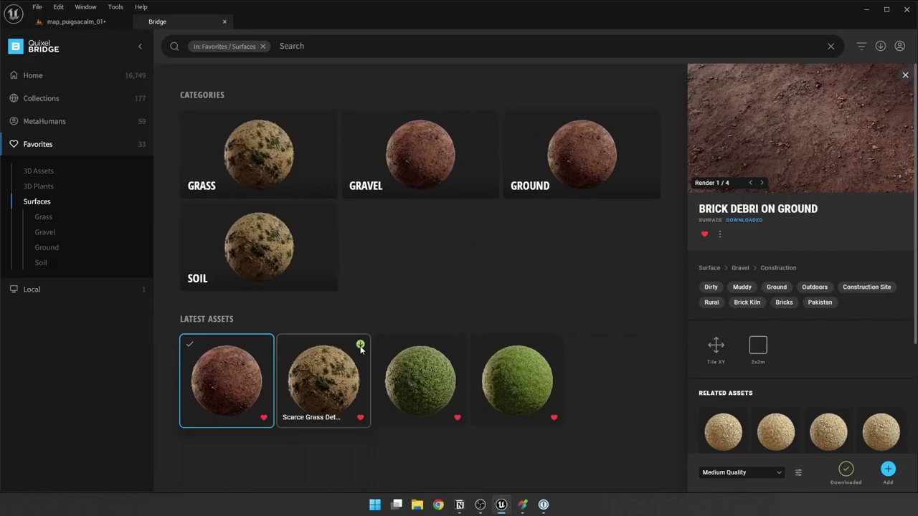
click(880, 46)
click(264, 347)
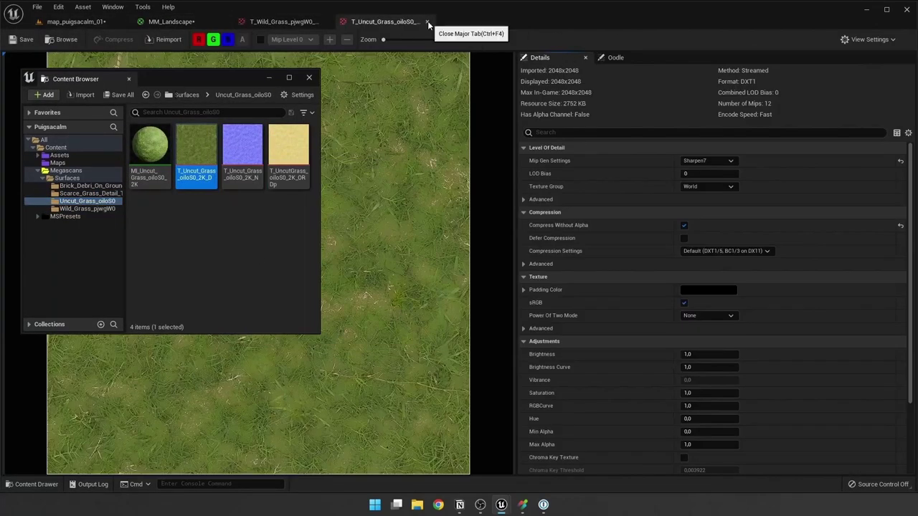
Step: Bring the Wild Grass textures into MM_Landscape and browse the next surface's textures
click(418, 22)
drag(196, 154, 466, 186)
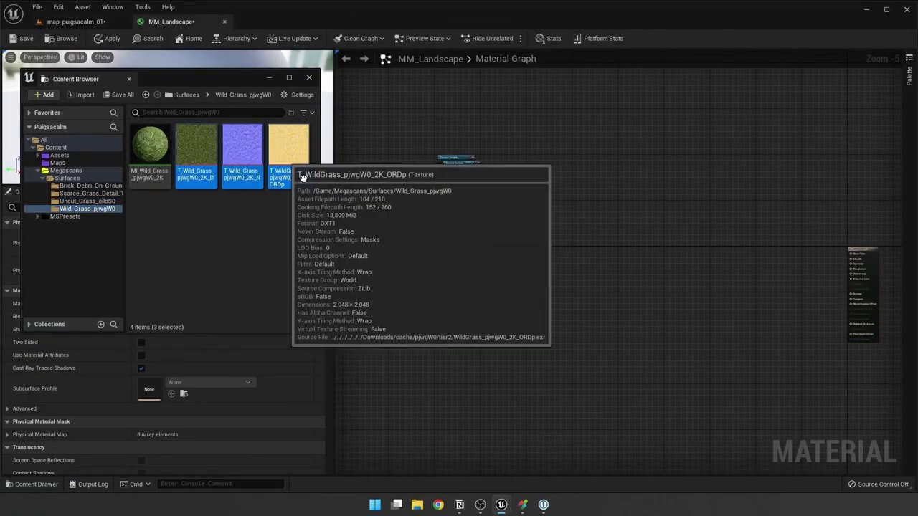
click(82, 196)
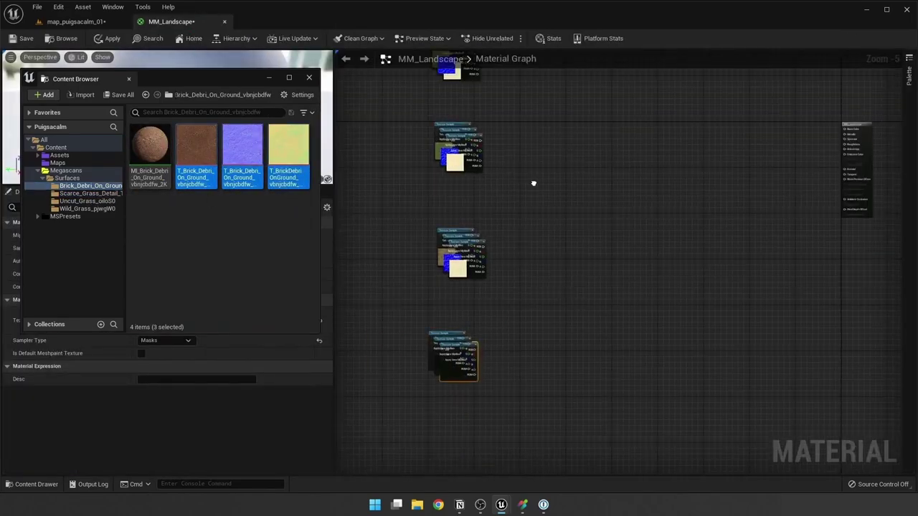
scroll(502, 358, up, 5)
scroll(626, 290, down, 3)
scroll(494, 361, up, 4)
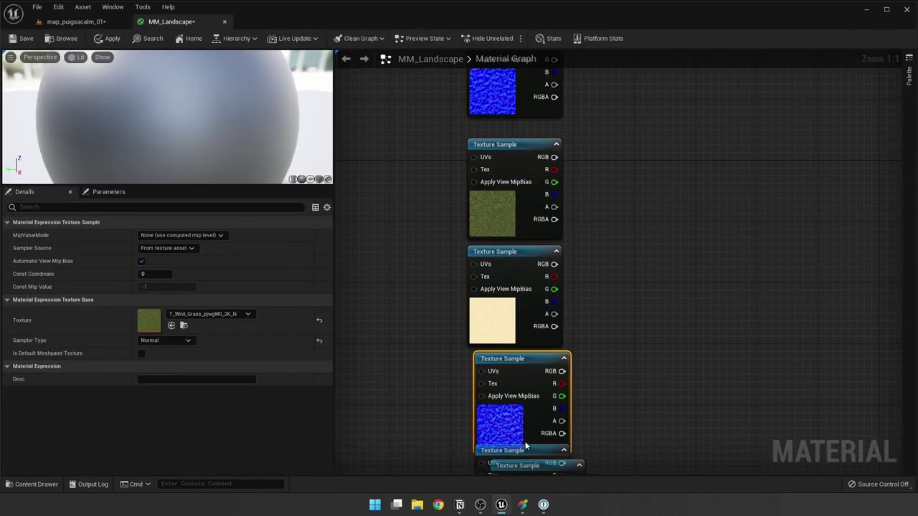
scroll(502, 358, down, 6)
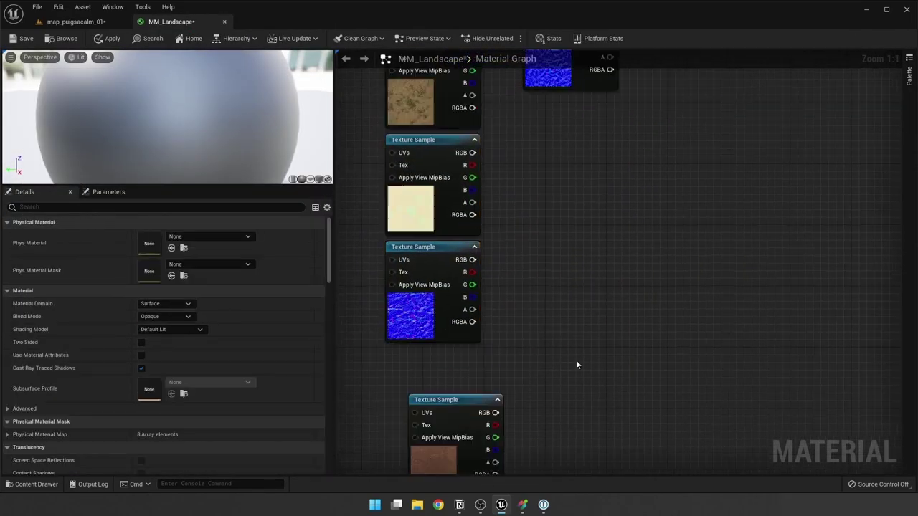
Step: Stack the Texture Samples and add a Landscape Layer Blend with layer Grass_01
mouse_move(551, 191)
mouse_down()
mouse_move(573, 271)
mouse_move(540, 247)
mouse_up()
right_drag(610, 197, 515, 196)
right_click(515, 197)
click(527, 242)
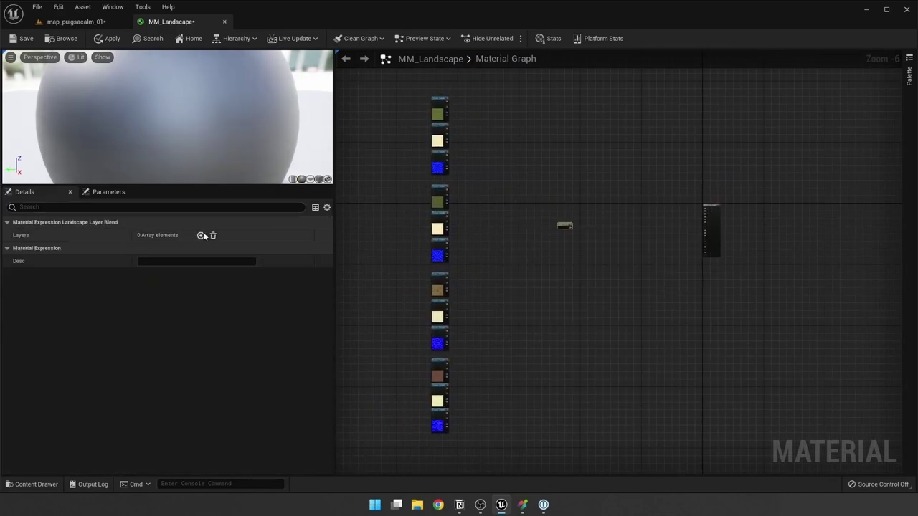
click(201, 236)
text(Grass_01)
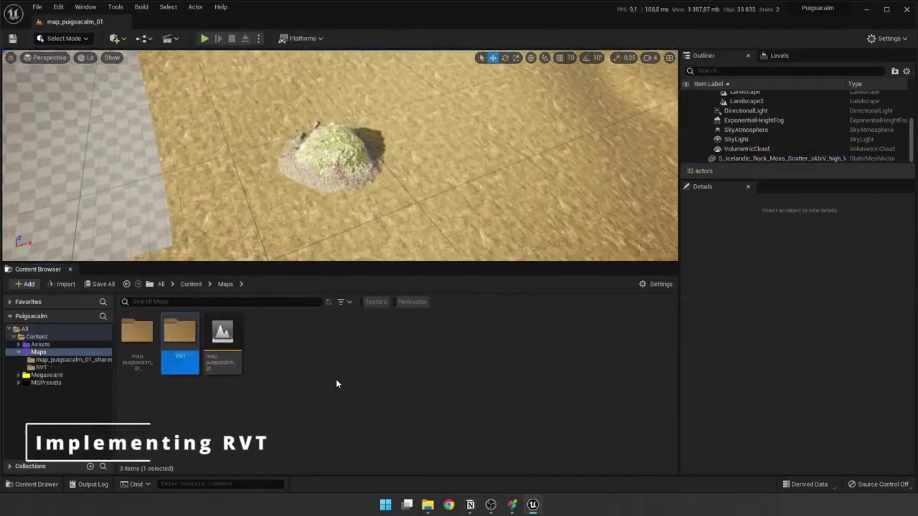
Step: Create a Runtime Virtual Texture asset in the RVT folder and set the volume's Bounds Align Actor
right_click(173, 363)
click(353, 403)
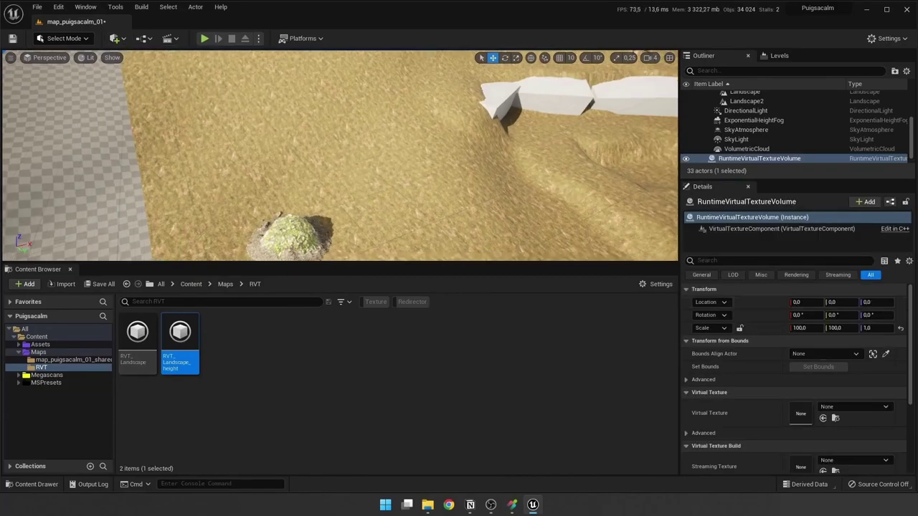
click(828, 355)
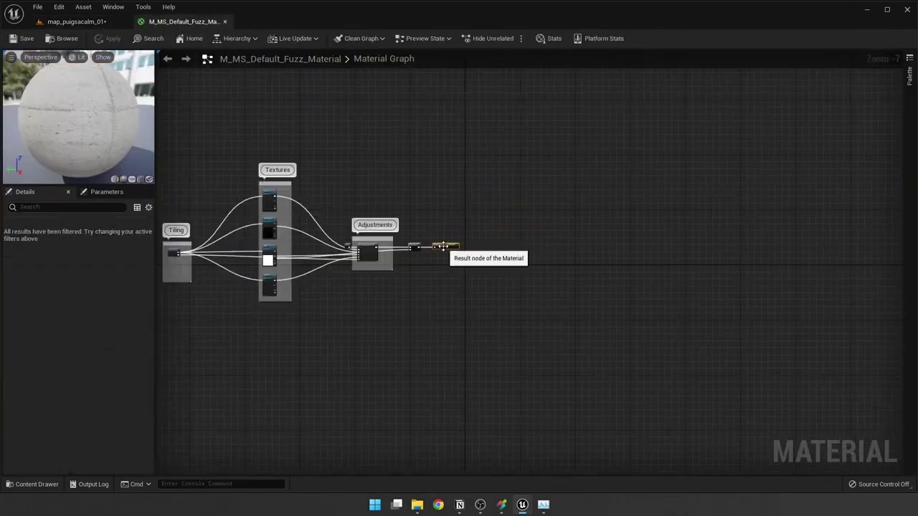
Step: Add a Runtime Virtual Texture Sample and blend its attributes into MF_Fuzz via BlendMaterialAttributes
click(531, 412)
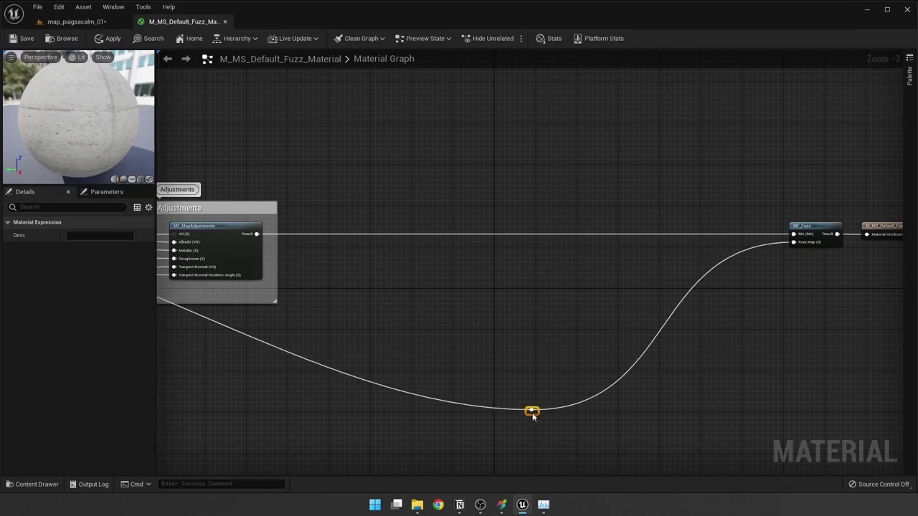
right_click(385, 198)
text(virtual)
key(Return)
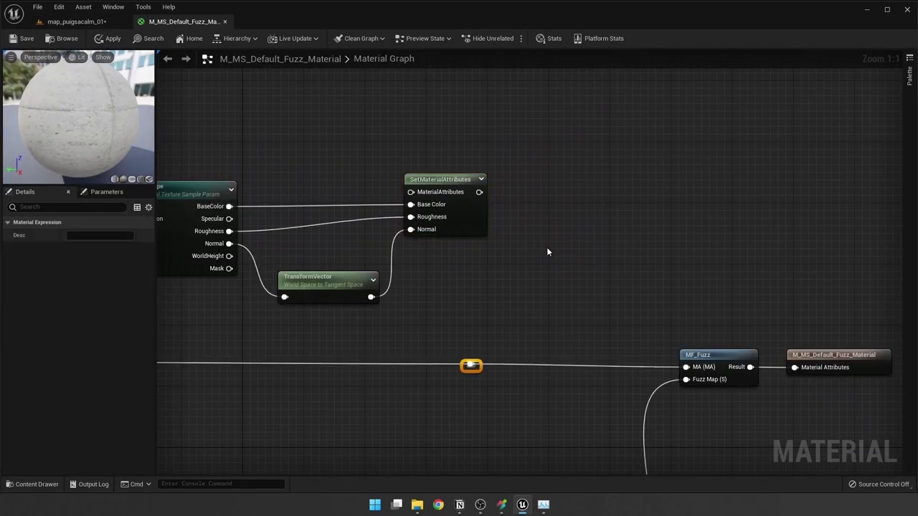
text(blend)
drag(471, 365, 581, 225)
key(Return)
drag(622, 238, 688, 369)
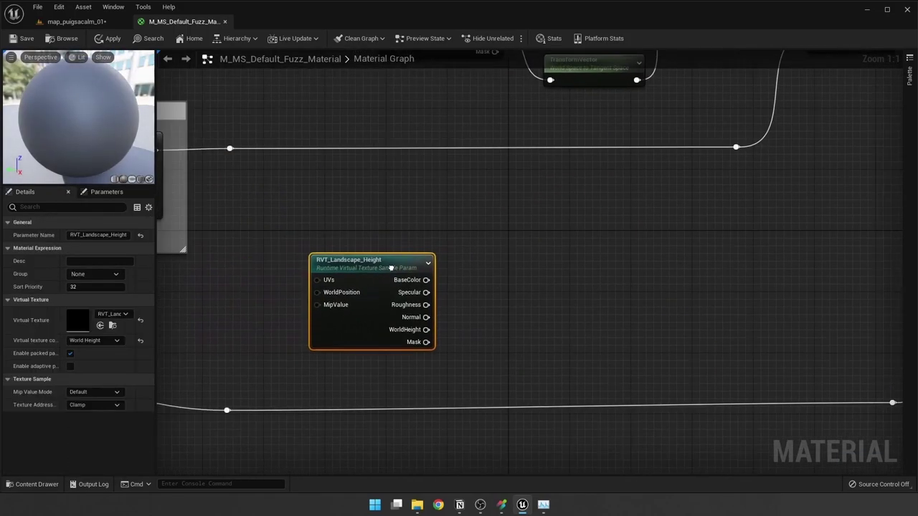
Step: Build height falloff math from WorldHeight, recolour the comment, and set RVT Blend Height to 15
drag(446, 345, 510, 313)
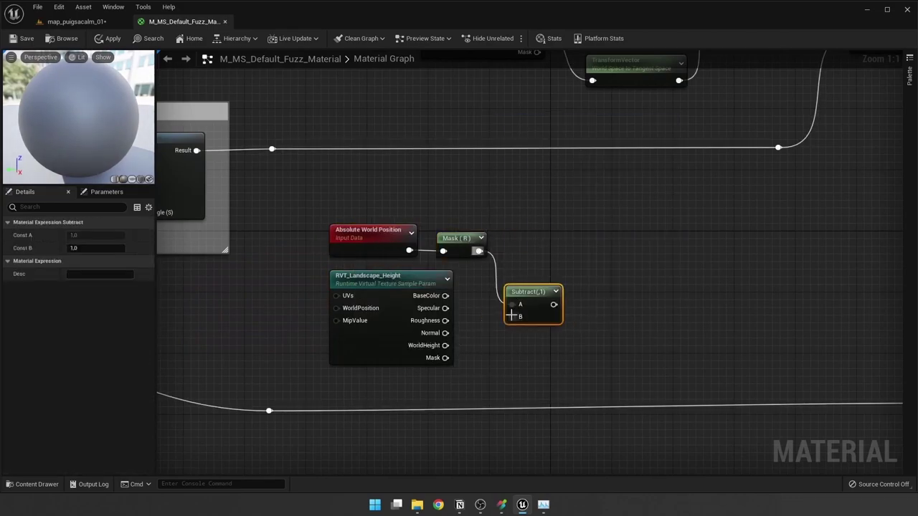
scroll(651, 277, down, 5)
click(388, 206)
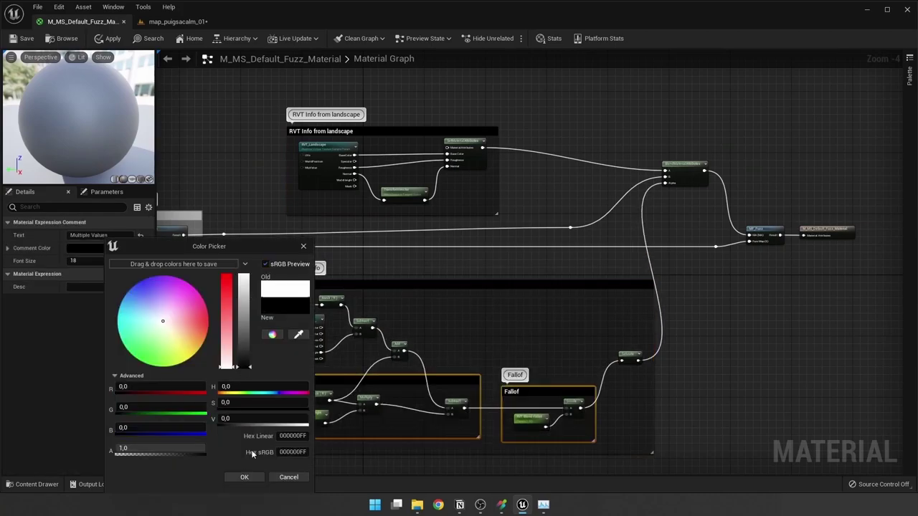
click(15, 41)
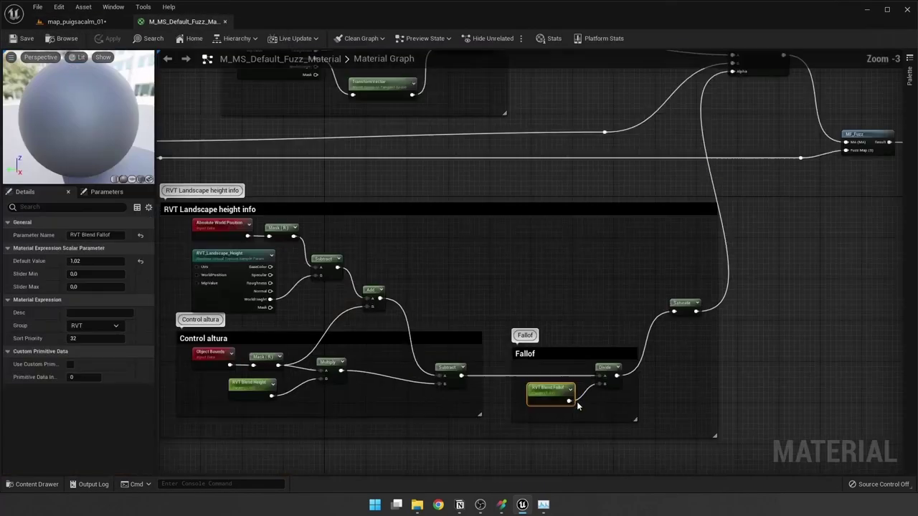
text(15)
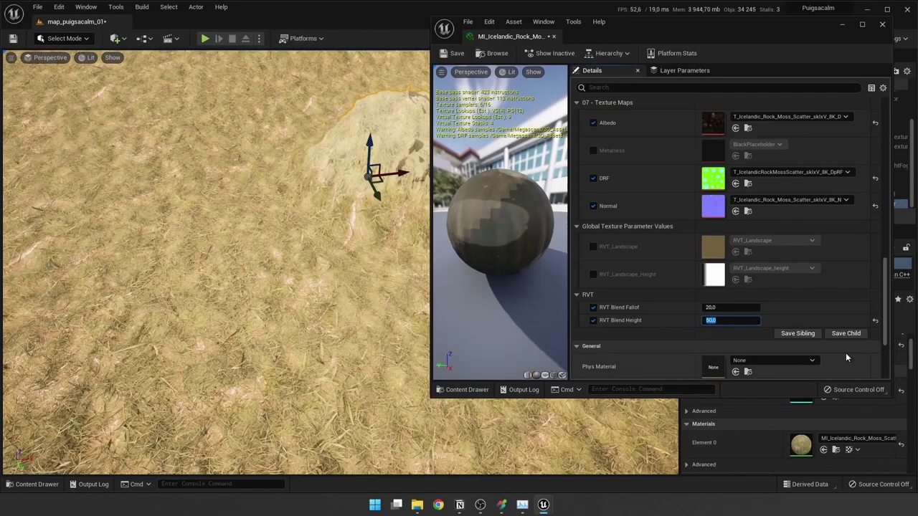
key(Return)
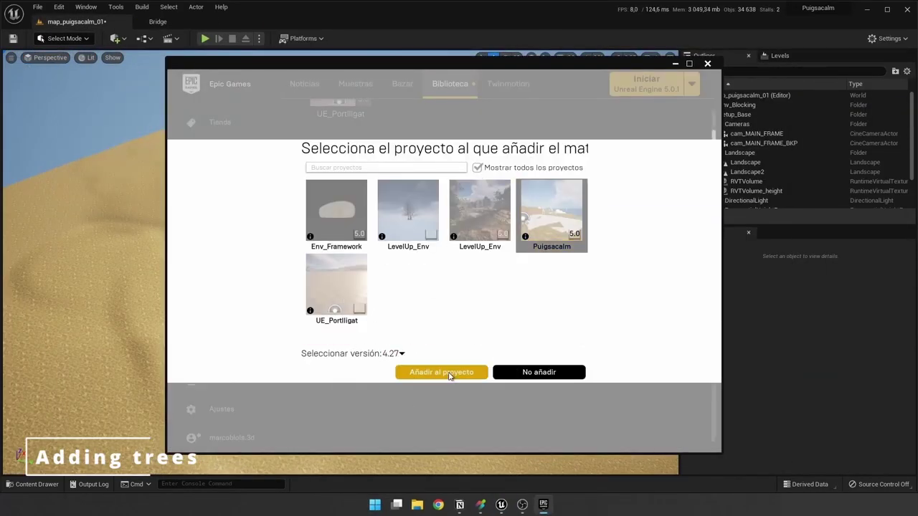
Step: Add the Black Alder pack to Puigsacalm and place SM_BlackAlder_Field_02 on the hillside
click(450, 374)
click(52, 369)
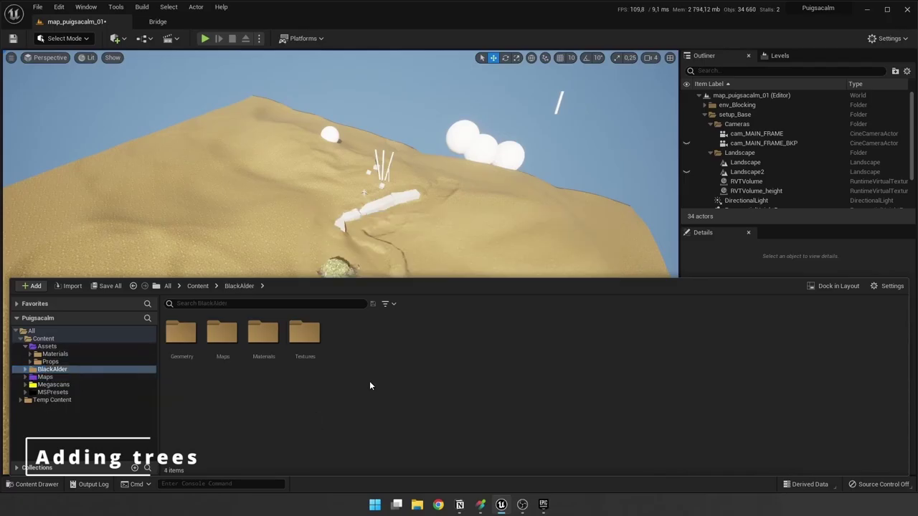
double_click(180, 332)
drag(180, 332, 308, 315)
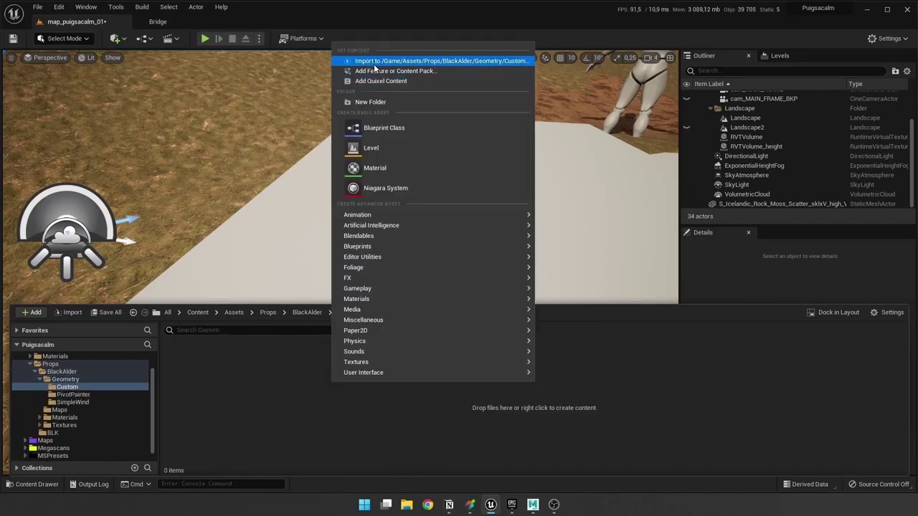
Step: Import the Maya twig meshes veg_twig_01 to veg_twig_03 into the Unreal project
click(423, 79)
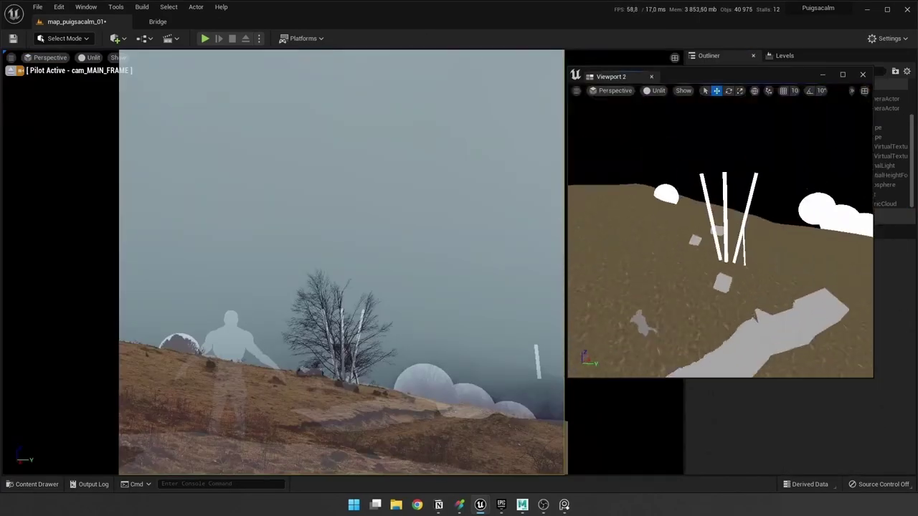
Step: Raise the Black Alder texture's Adjustments Brightness to 0.3, then go to the Winter textures folder
key(ctrl+space)
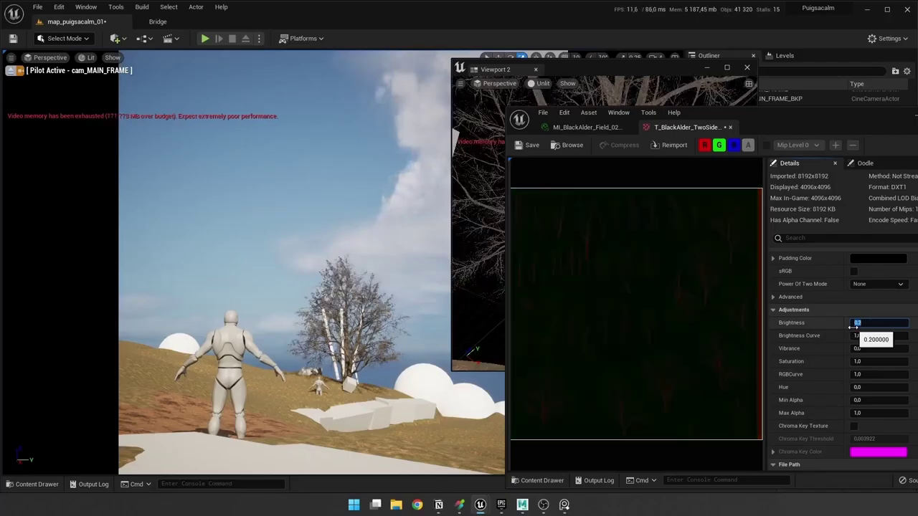
text(0.3)
key(Return)
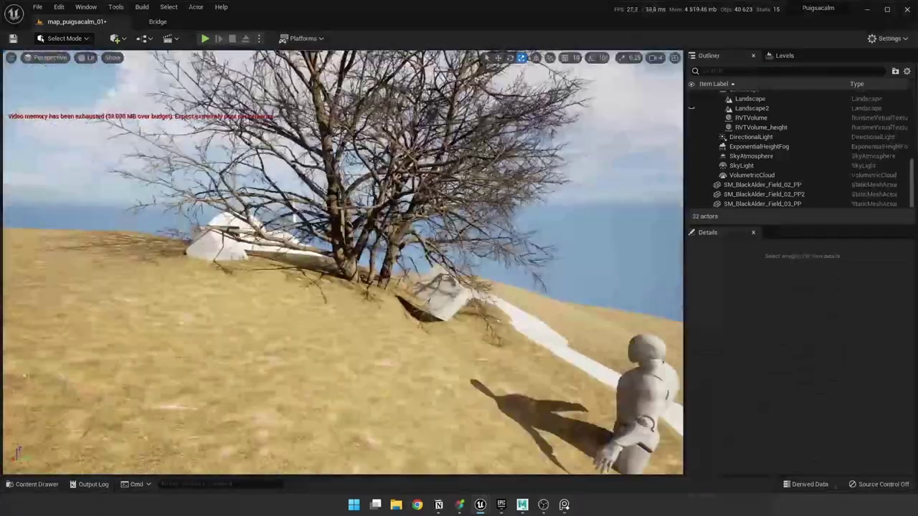
click(32, 484)
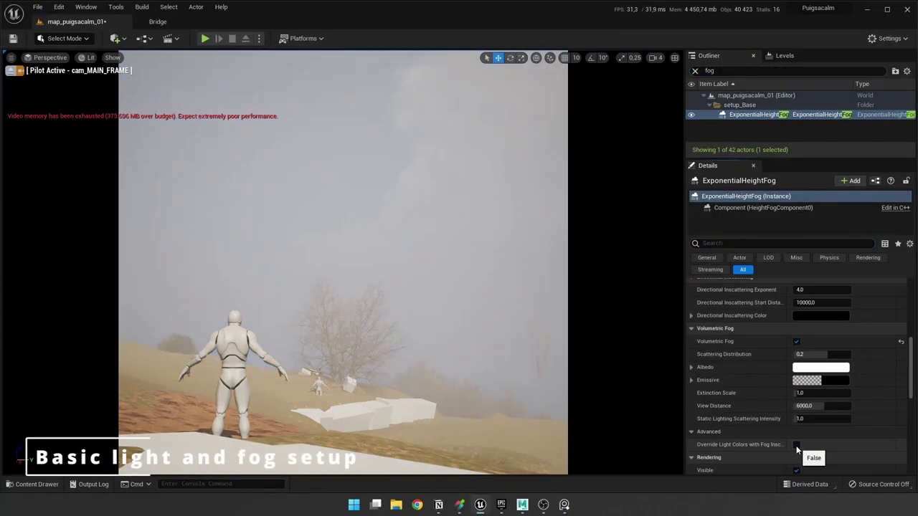
Step: Select ExponentialHeightFog in the Outliner and edit its Start Distance in Details
click(695, 70)
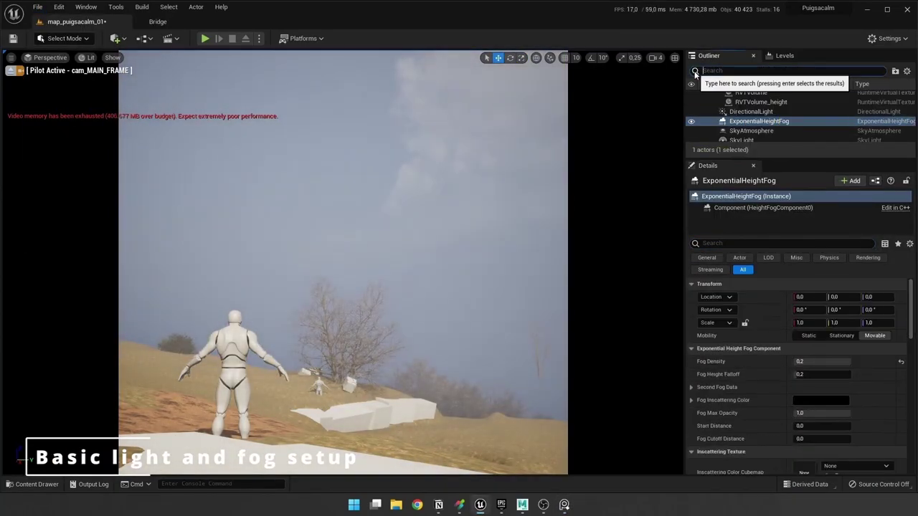
click(398, 261)
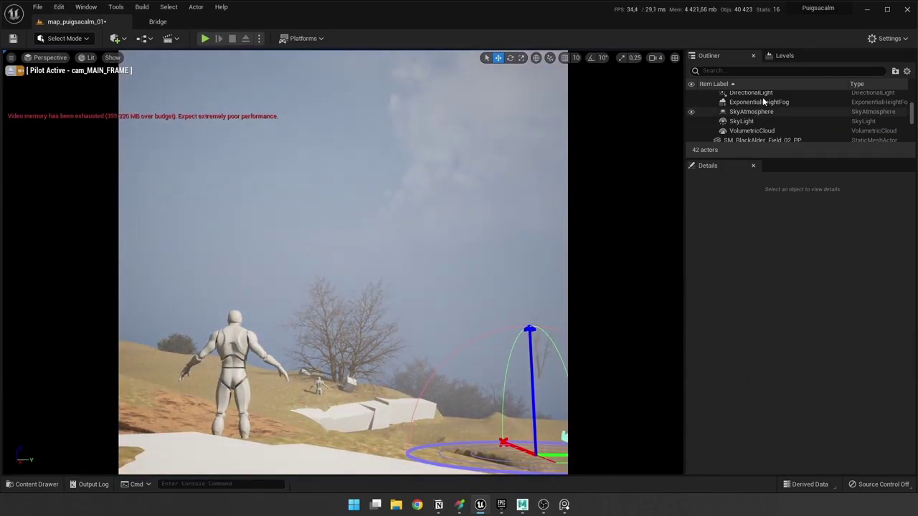
click(764, 102)
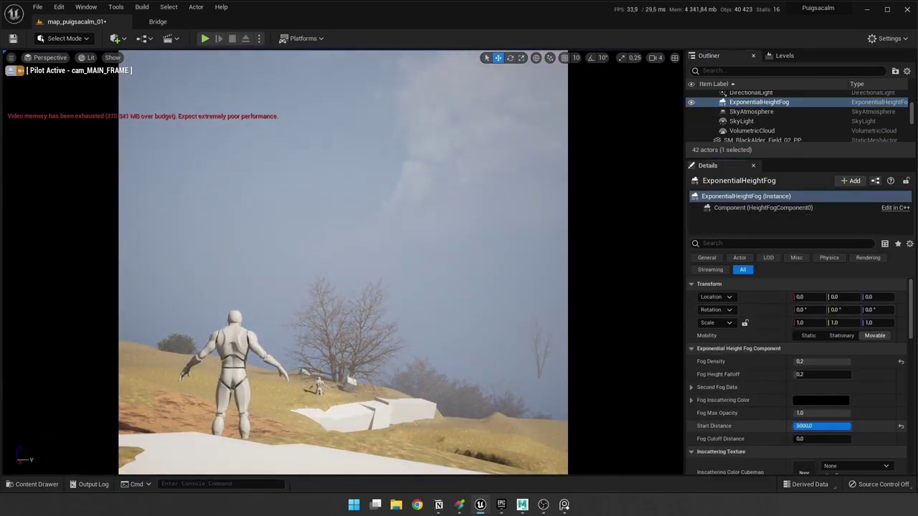
click(827, 428)
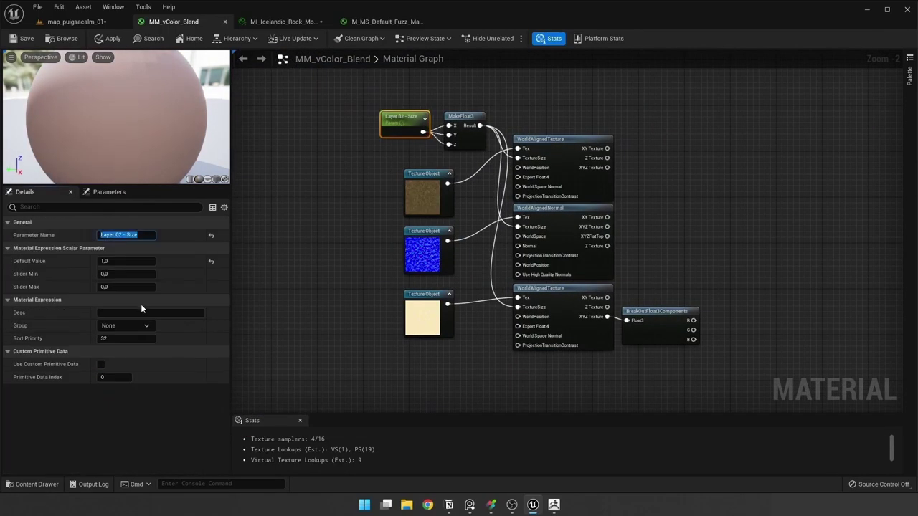
Step: Wrap the selected blend nodes in a comment created from the selection
click(90, 23)
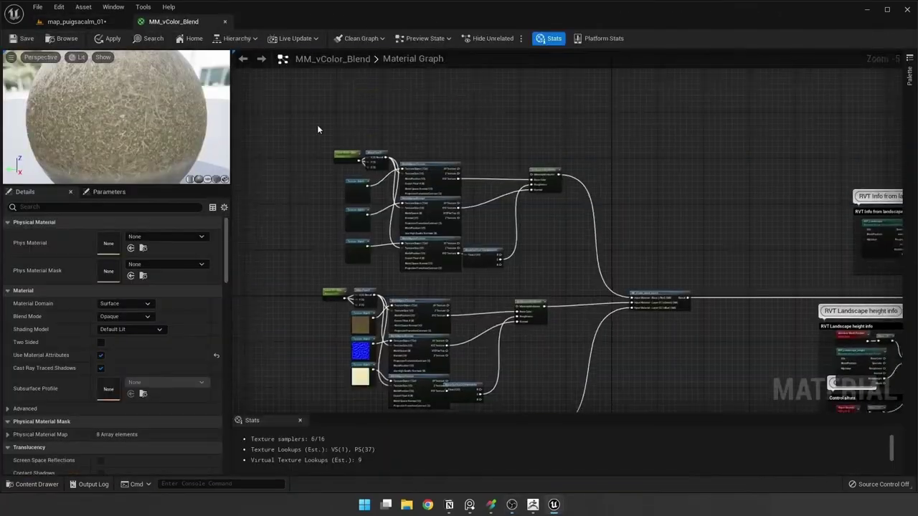
right_click(310, 199)
click(358, 263)
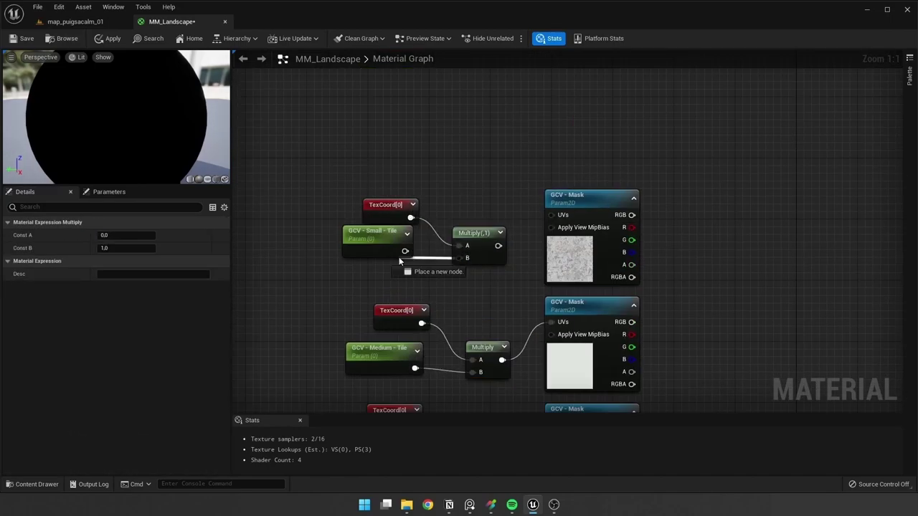
Step: Connect GCV - Small - Tile to the Multiply's B input and comment the group 'General Color Variation - GCV'
click(120, 261)
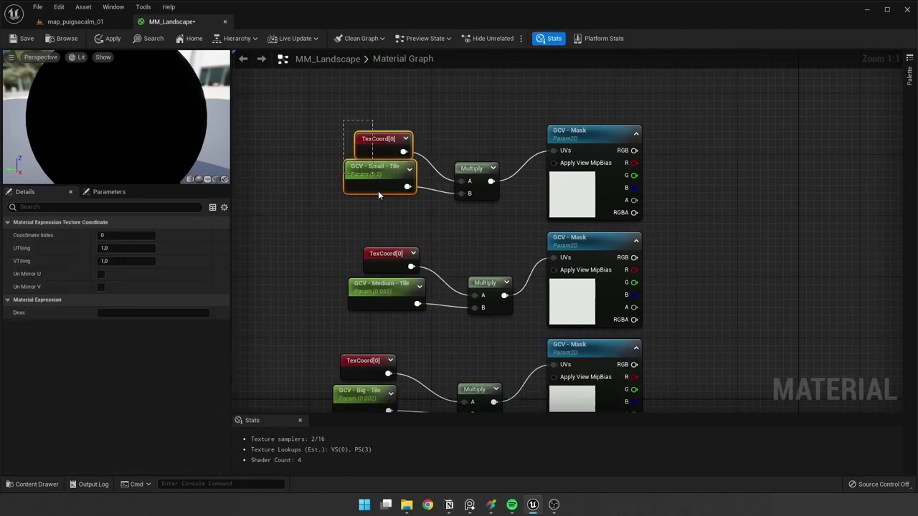
scroll(486, 320, down, 3)
click(321, 149)
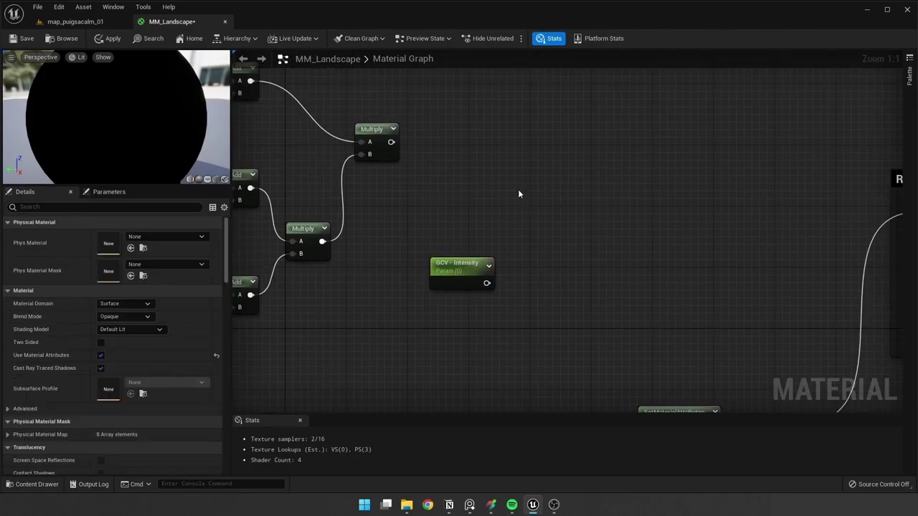
click(518, 189)
click(121, 236)
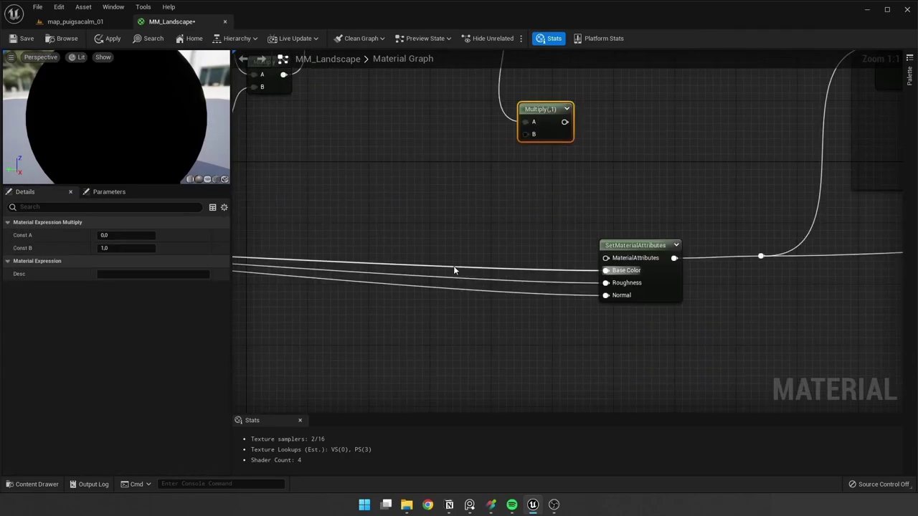
key(c)
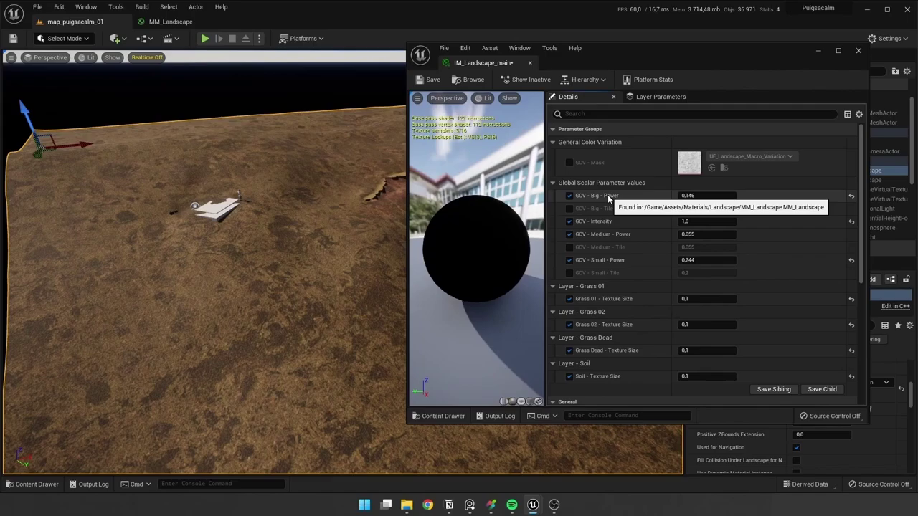
Step: Raise the GCV Big, Medium and Small Power and Tile values on IM_Landscape_main
drag(706, 195, 749, 195)
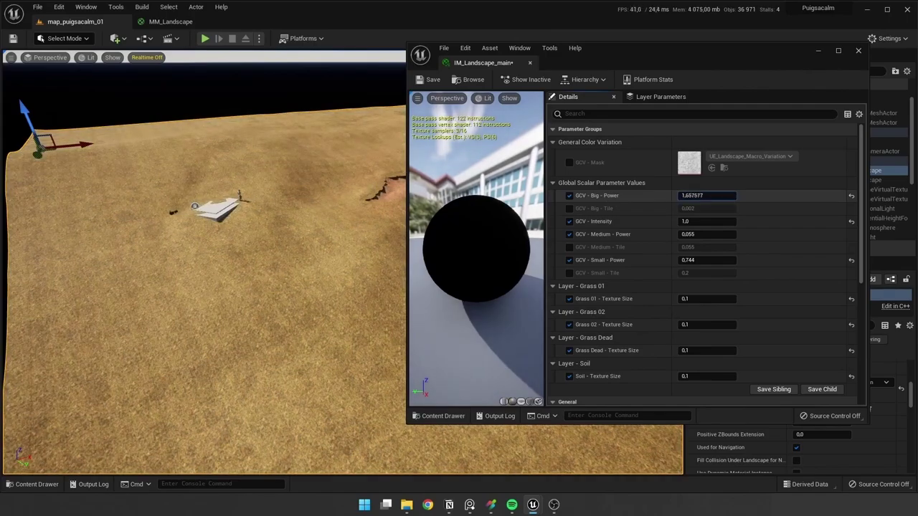
mouse_move(707, 233)
mouse_down()
mouse_move(688, 234)
mouse_move(717, 277)
mouse_up()
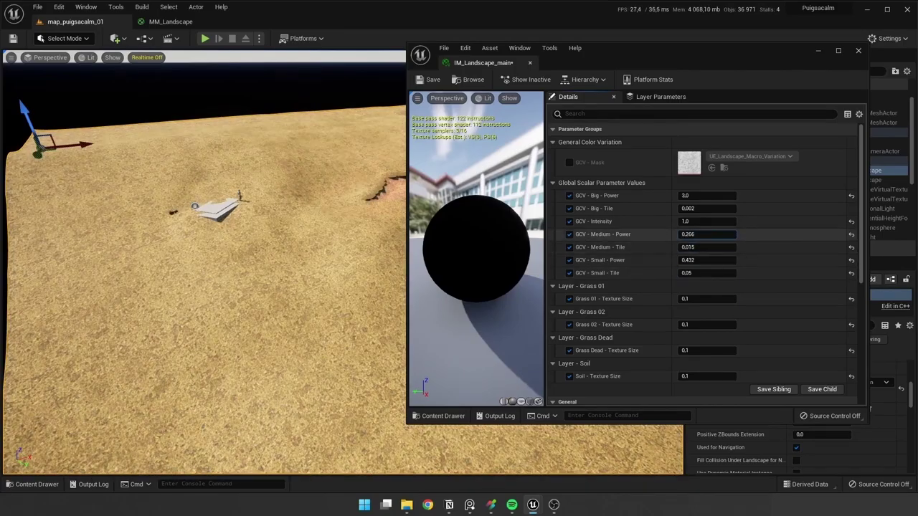
drag(706, 208, 725, 208)
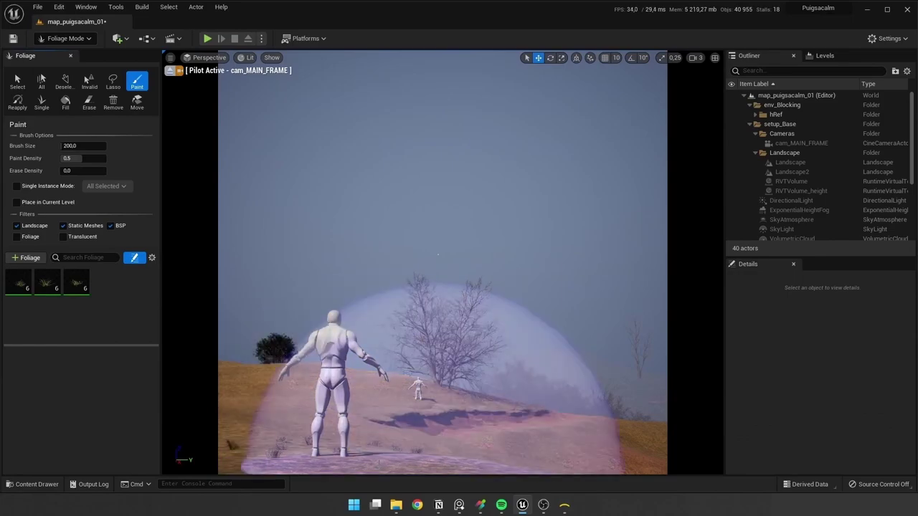
Step: Set Paint Density to 0.1 for all three foliage types and pick a new rock Albedo Tint
key(ctrl+z)
key(ctrl+a)
scroll(42, 436, down, 5)
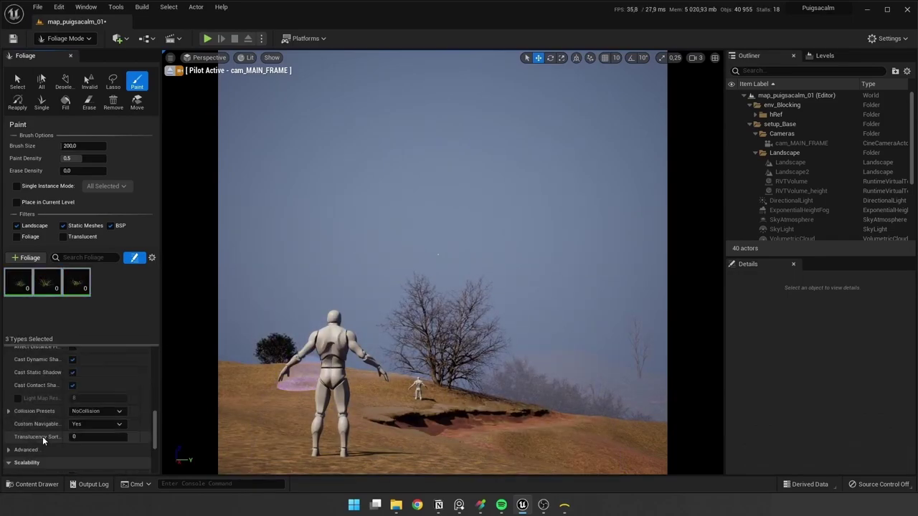
scroll(82, 450, up, 5)
click(88, 160)
text(0.01)
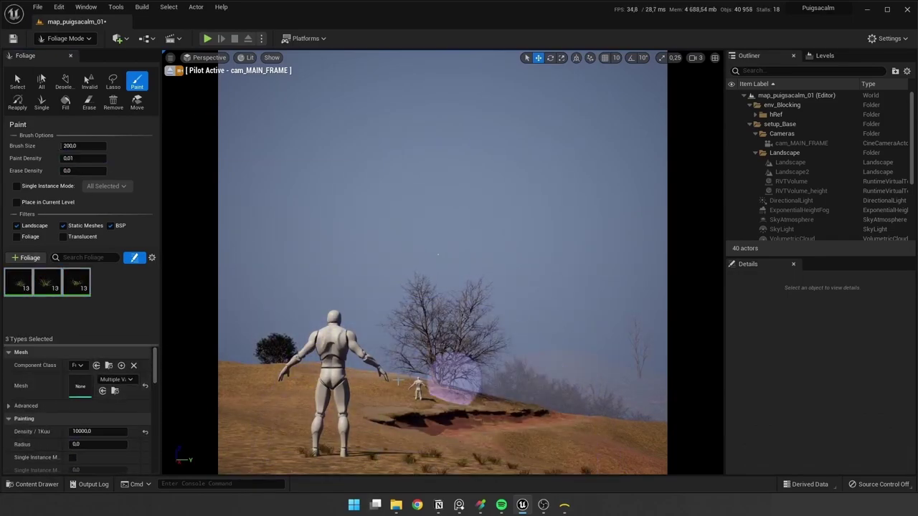
text(0.1)
key(Return)
scroll(27, 438, down, 3)
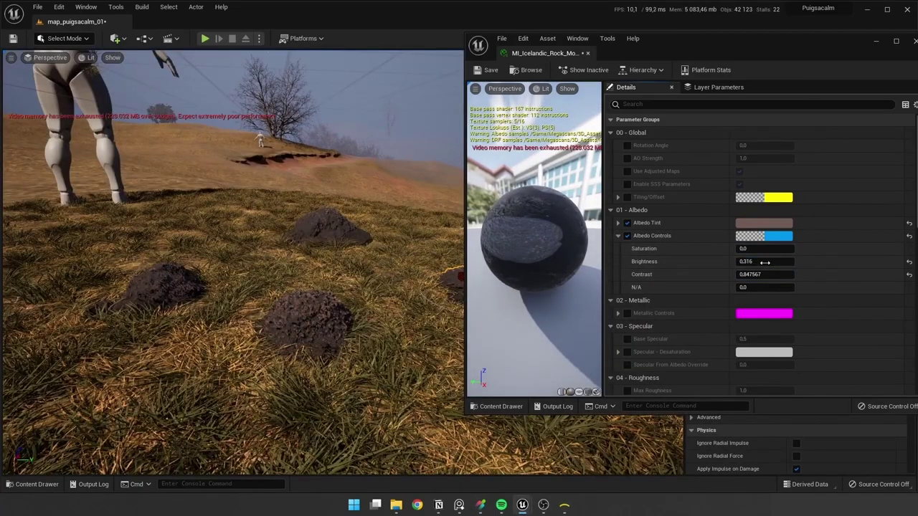
click(764, 222)
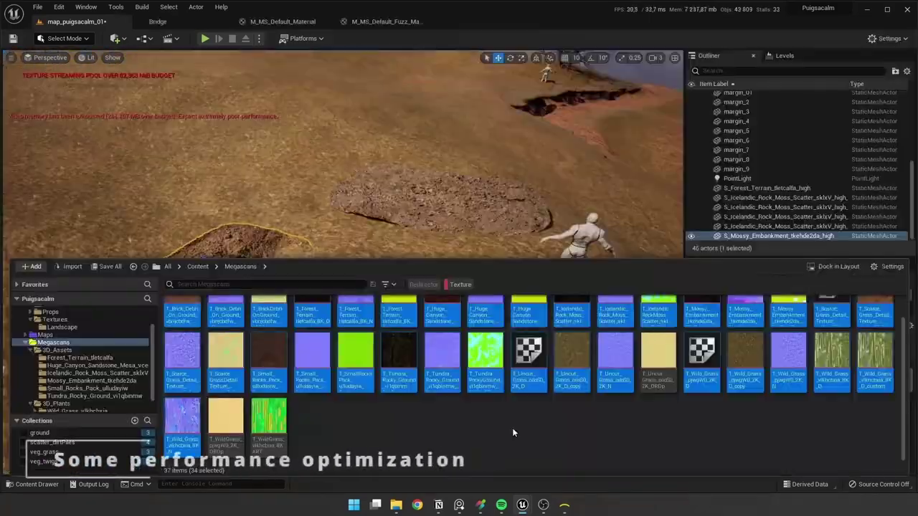
Step: In the Property Matrix, set Maximum Texture Size to 512 for the mask textures
right_click(667, 322)
mouse_move(705, 339)
click(601, 446)
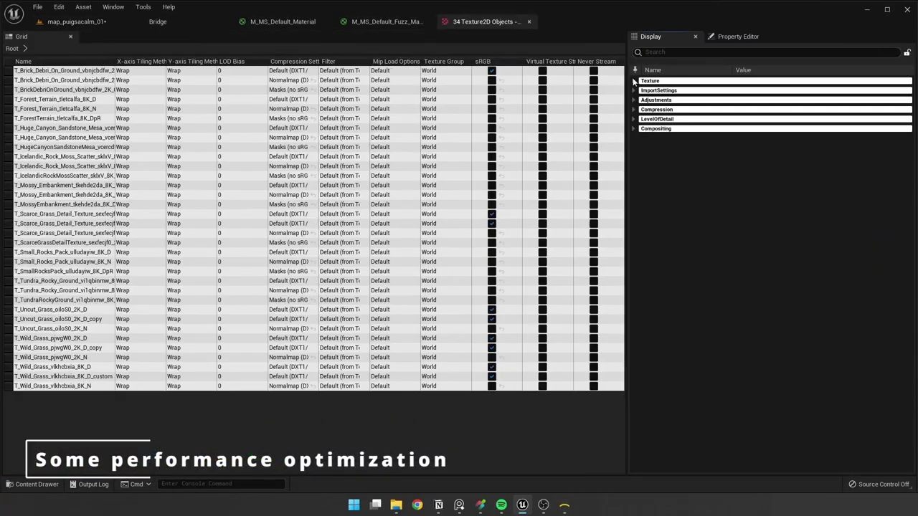
text(size)
click(248, 215)
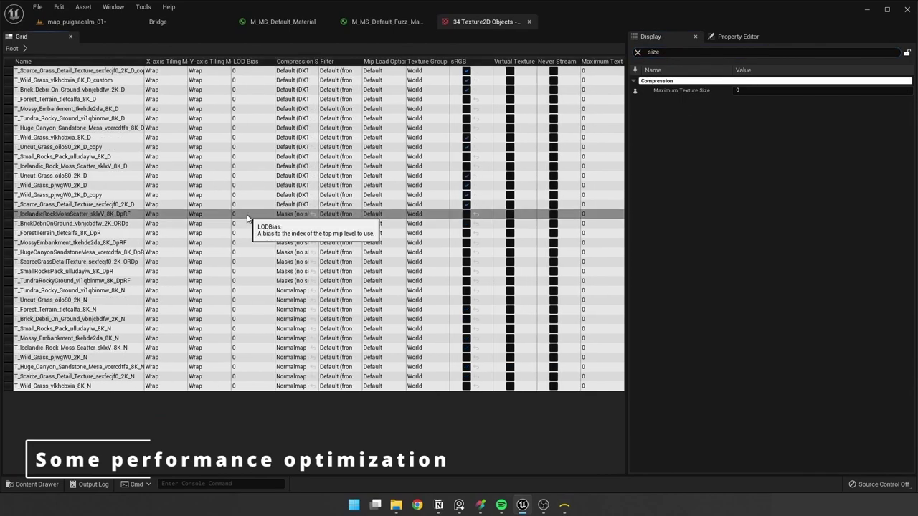
text(2)
key(Return)
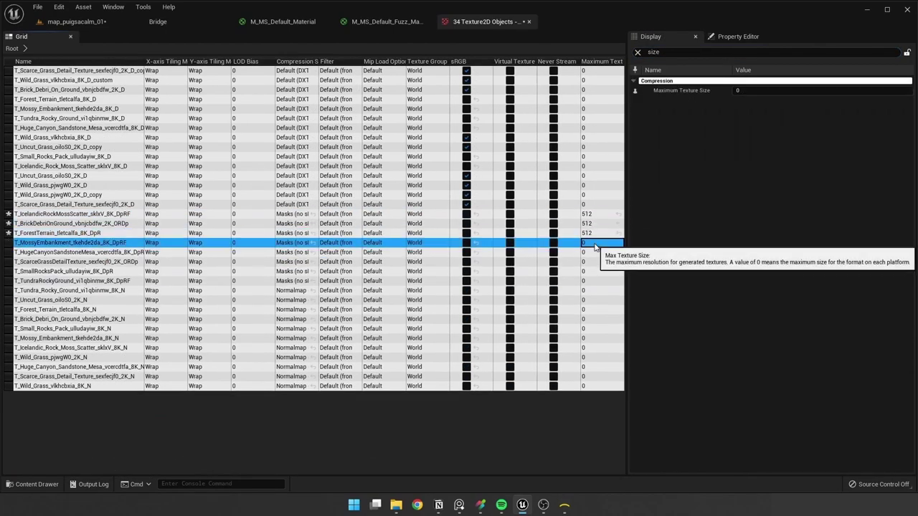
Step: Set Maximum Texture Size to 2048 for the normal map textures
click(591, 290)
text(1024)
key(Return)
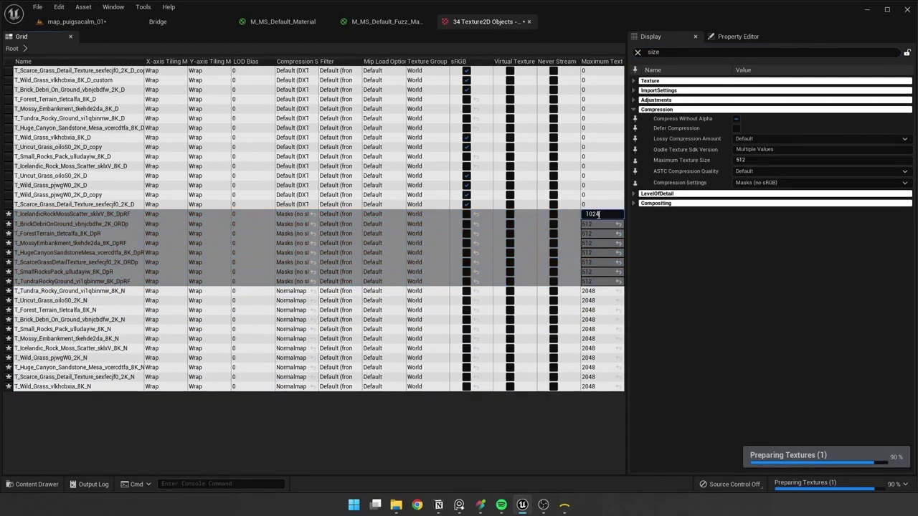
click(71, 22)
click(36, 484)
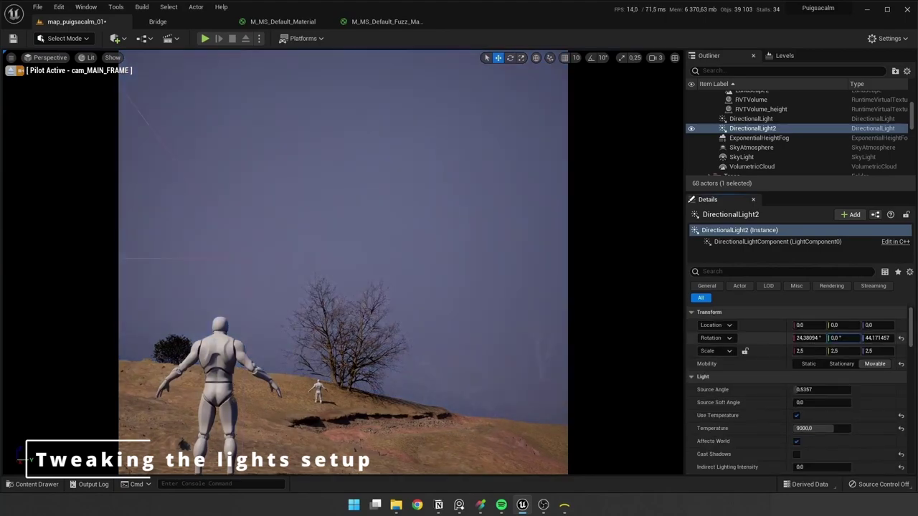
Step: Re-aim DirectionalLight2 by dragging its Rotation, then start editing its Intensity in Details
drag(879, 337, 896, 338)
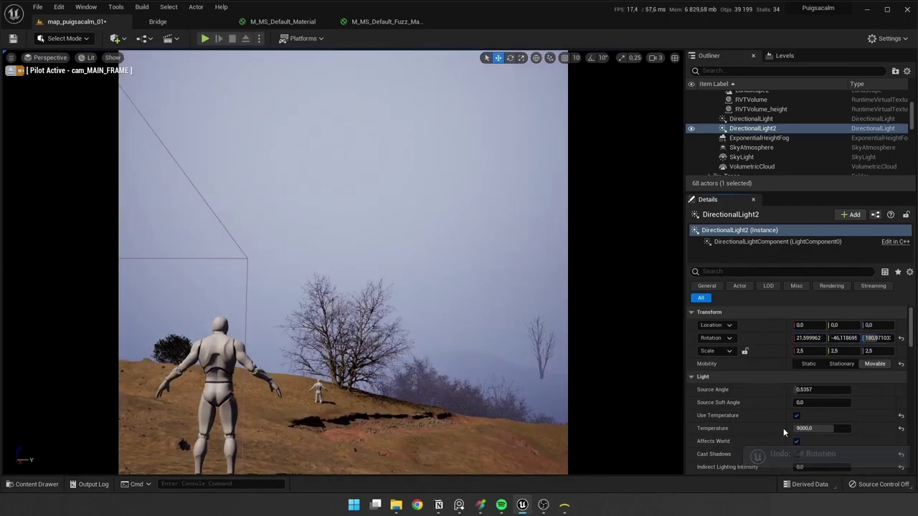
scroll(820, 387, down, 3)
click(820, 401)
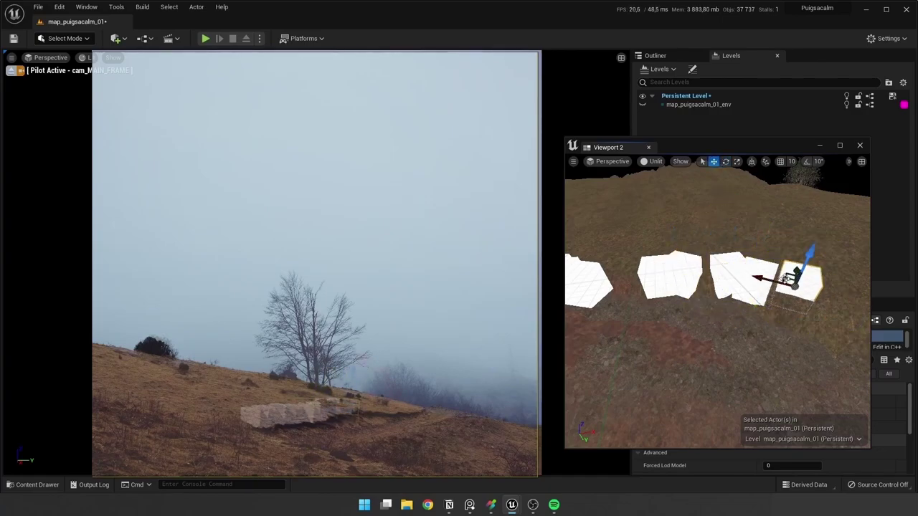
Step: Frame, rotate and reposition the selected white block along the hillside margin
key(f)
key(e)
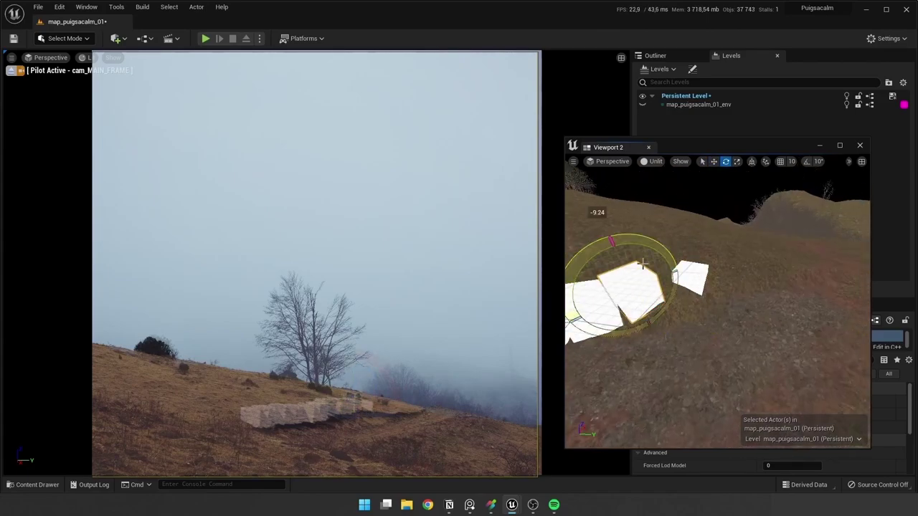
scroll(697, 269, up, 3)
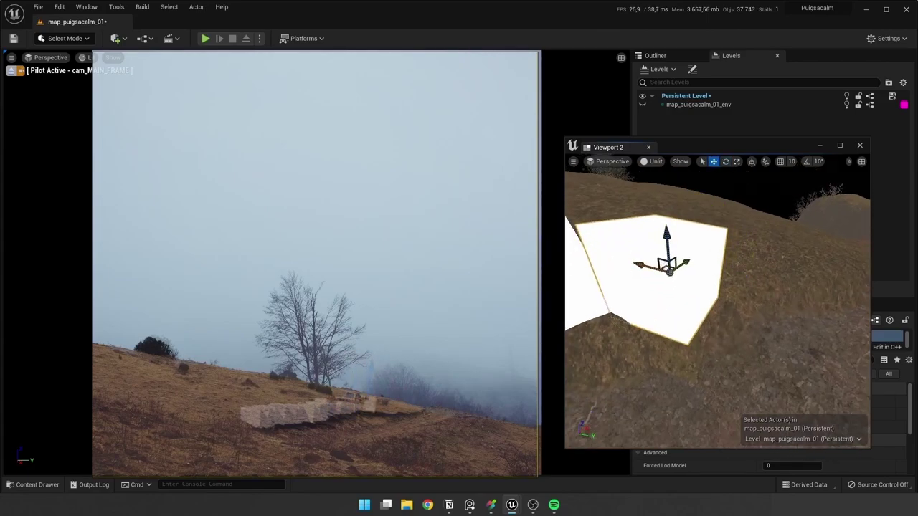
key(w)
scroll(649, 281, down, 5)
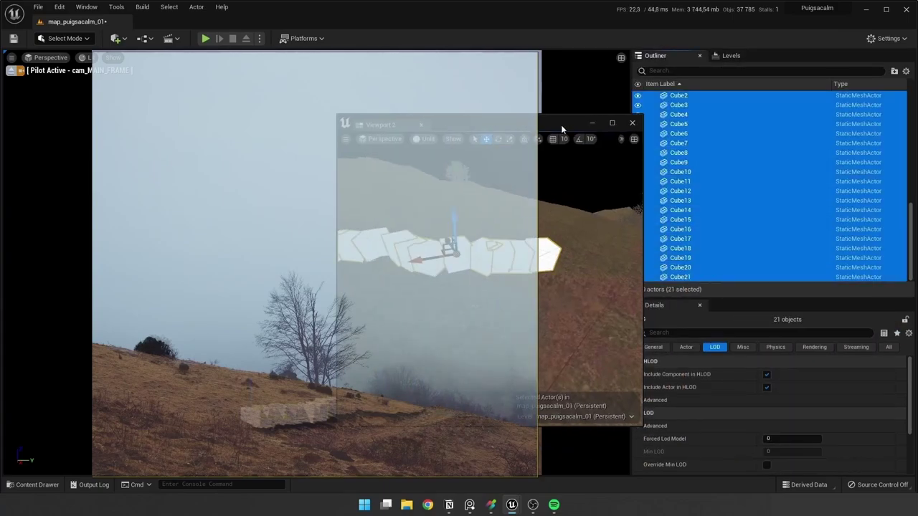
Step: Move Viewport 2 aside, show the project assets and hide the map_export level
drag(714, 146, 736, 102)
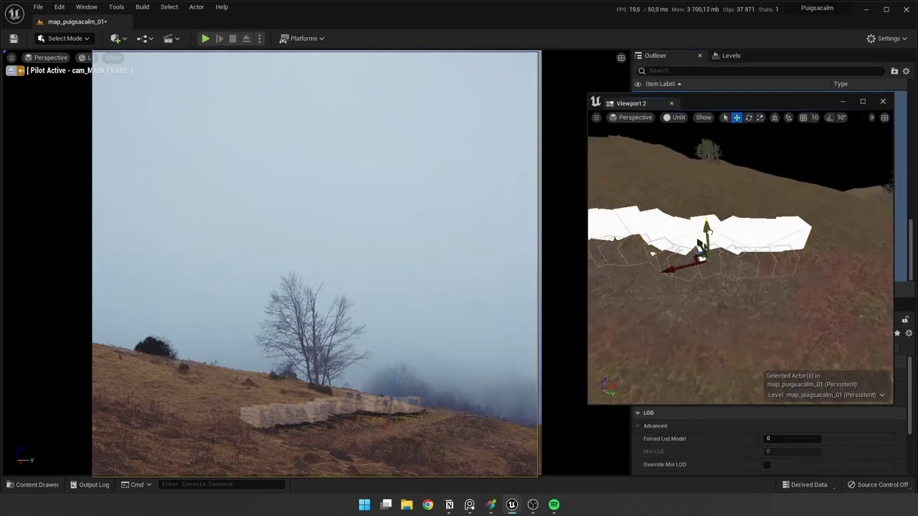
scroll(739, 251, up, 5)
click(37, 485)
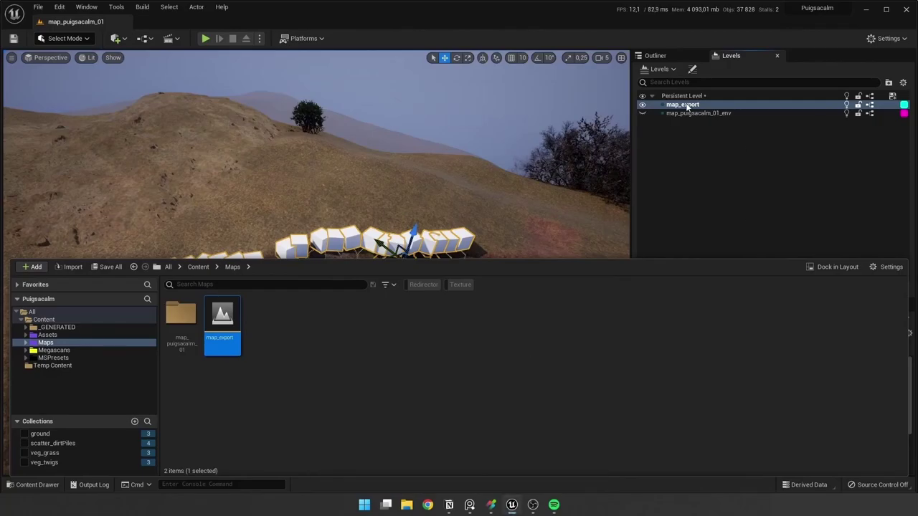
click(641, 104)
click(642, 112)
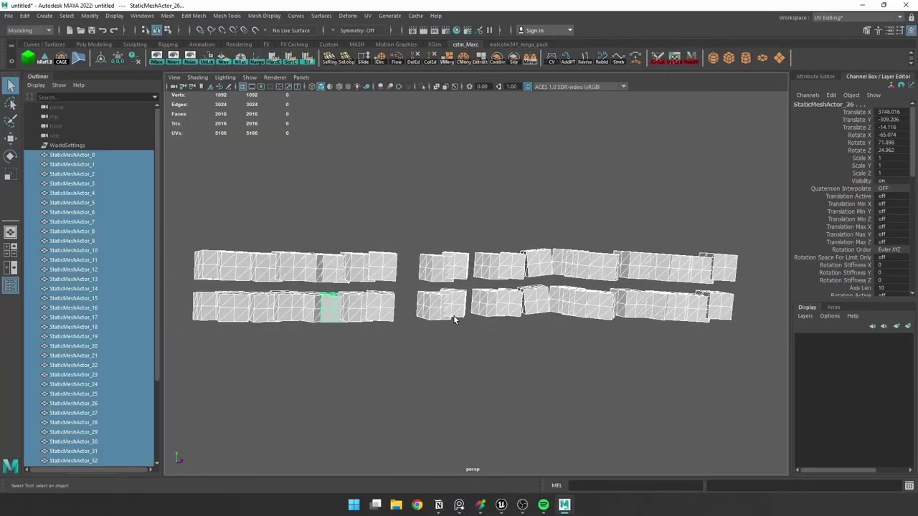
Step: Select the imported block meshes, then create a polygon plane beside the block row
drag(205, 215, 638, 352)
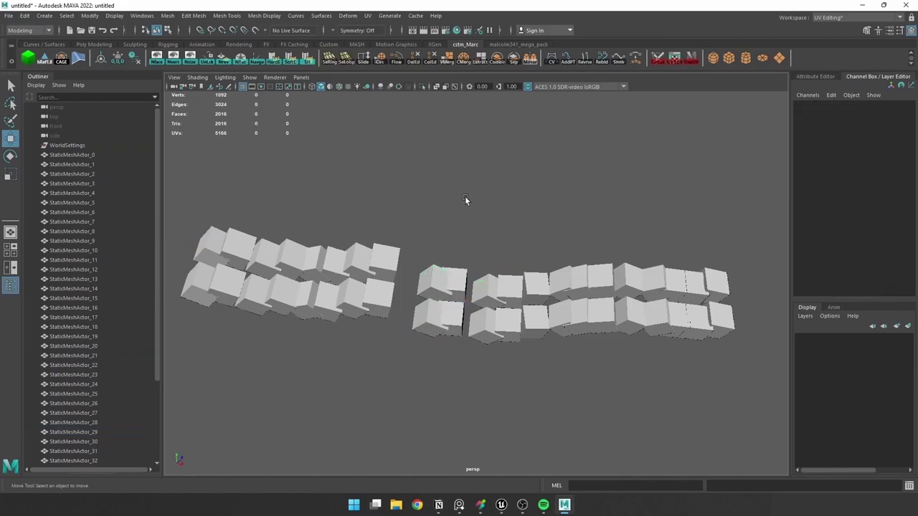
key(w)
alt+drag(464, 196, 432, 328)
click(431, 328)
shift+right_drag(432, 329, 459, 337)
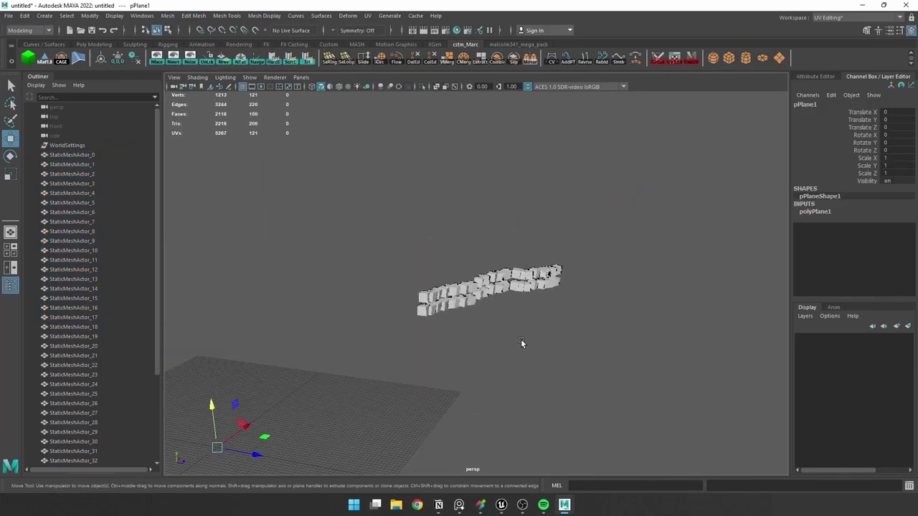
mouse_move(461, 251)
alt+mouse_down()
mouse_move(451, 415)
mouse_move(365, 436)
mouse_move(478, 221)
mouse_move(266, 317)
alt+mouse_up()
scroll(266, 317, down, 3)
Step: Undo, then replay the plane's edge extrusions, splits and vertex moves along the rocks
key(ctrl+z)
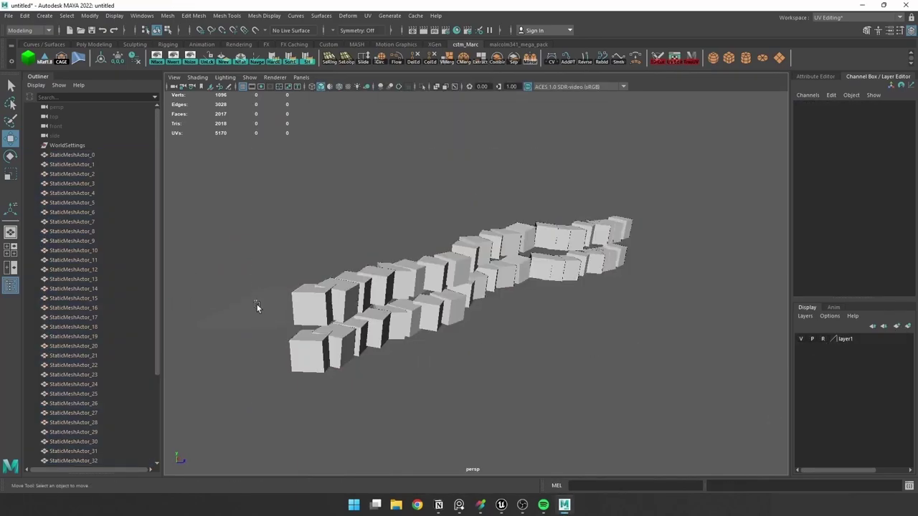
key(ctrl+z)
key(ctrl+z)
key(ctrl+z)
key(ctrl+z)
key(ctrl+z)
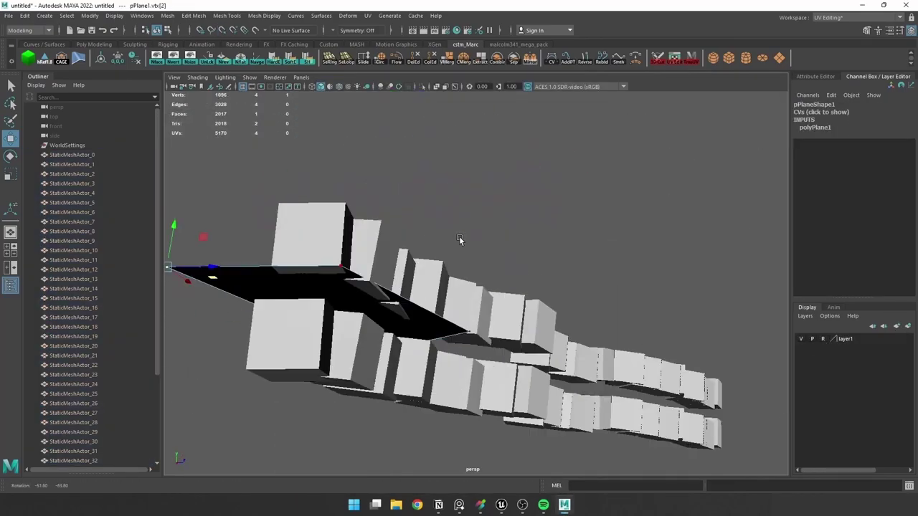
key(ctrl+z)
key(ctrl+z)
key(shift+z)
key(shift+z)
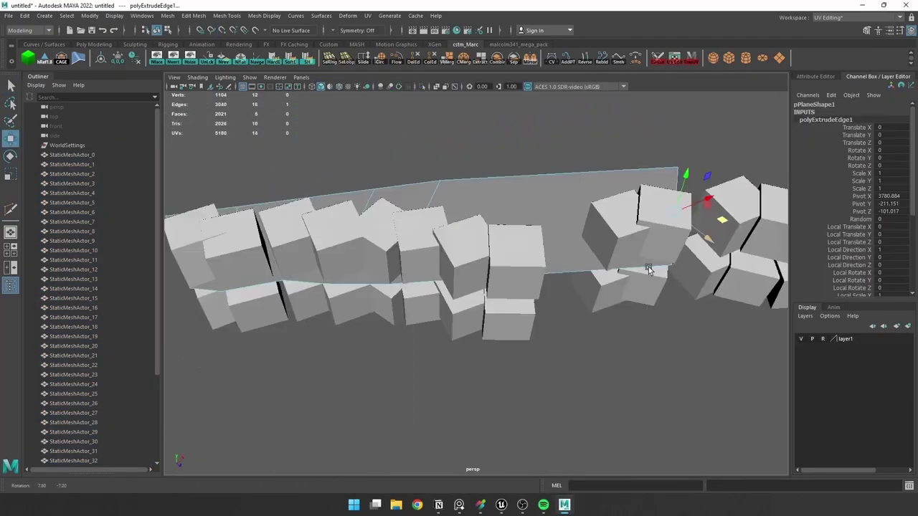
key(shift+z)
key(shift+z)
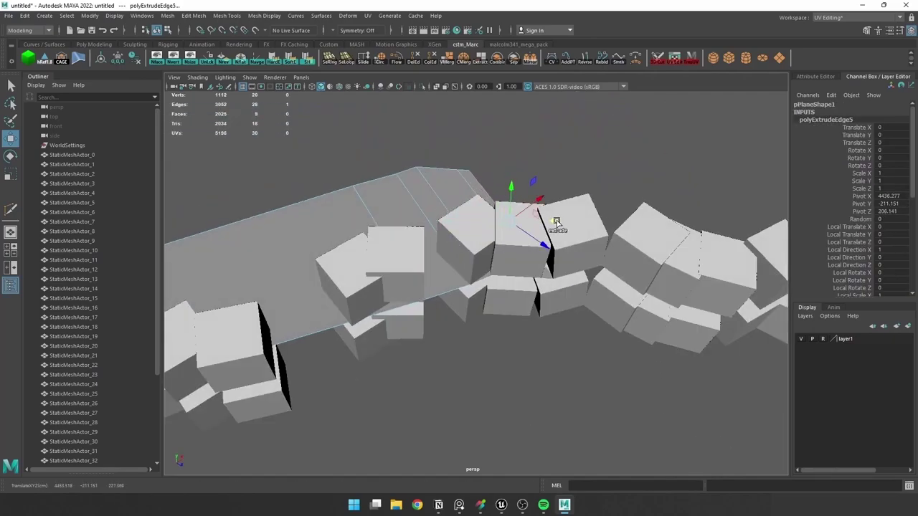
key(shift+z)
key(shift+z)
key(shift+z)
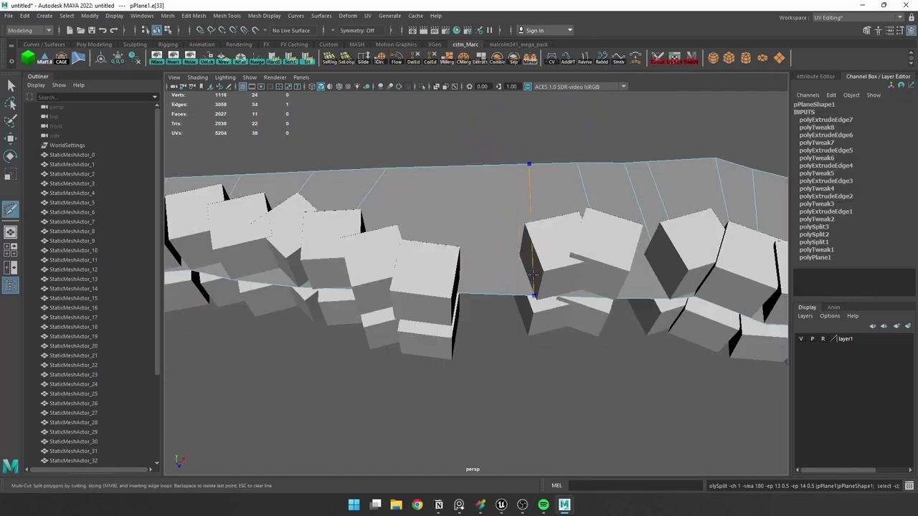
key(shift+z)
key(shift+z)
key(shift+z)
key(shift+z)
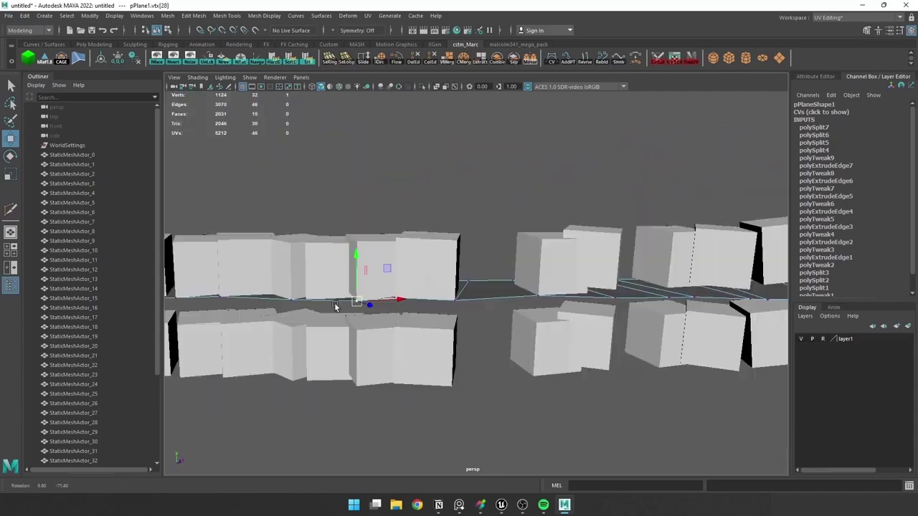
key(shift+z)
key(shift+z)
key(shift+z)
key(shift+z)
key(shift+z)
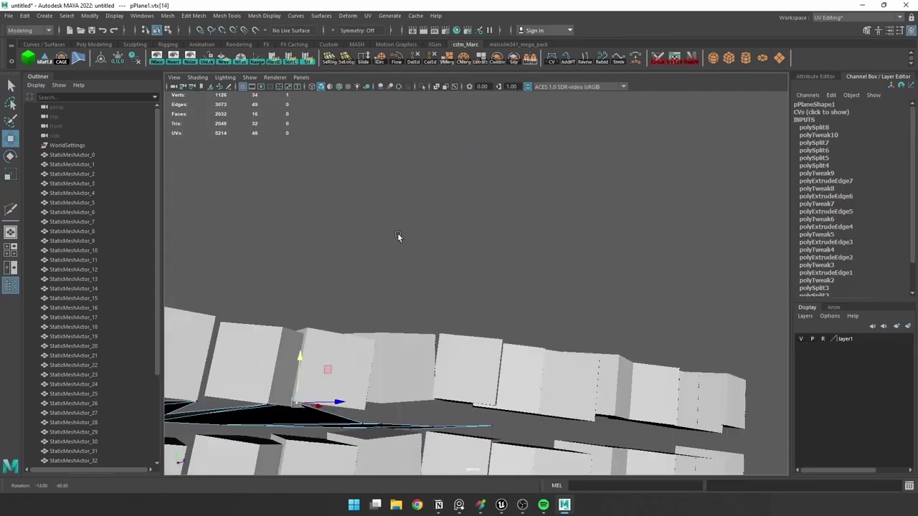
key(shift+z)
key(shift+z)
key(shift+z)
key(shift+z)
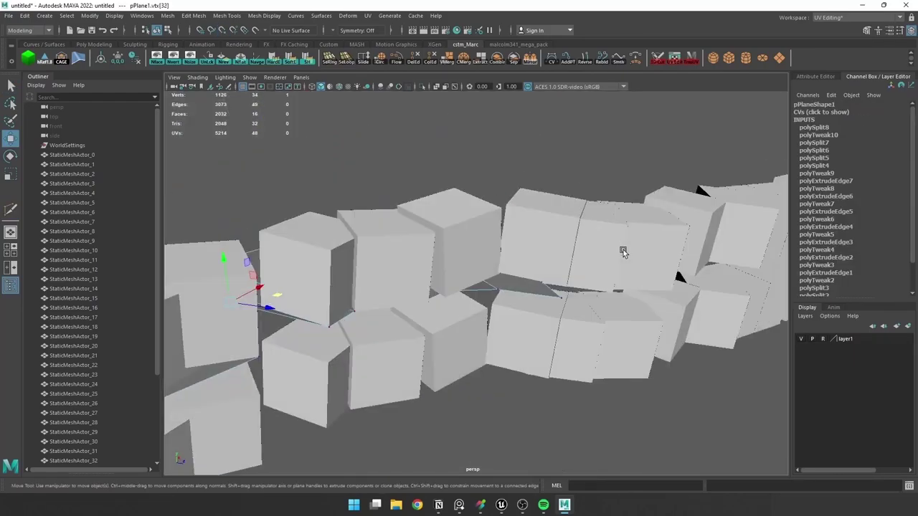
key(shift+z)
key(shift+z)
key(shift+z)
key(shift+z)
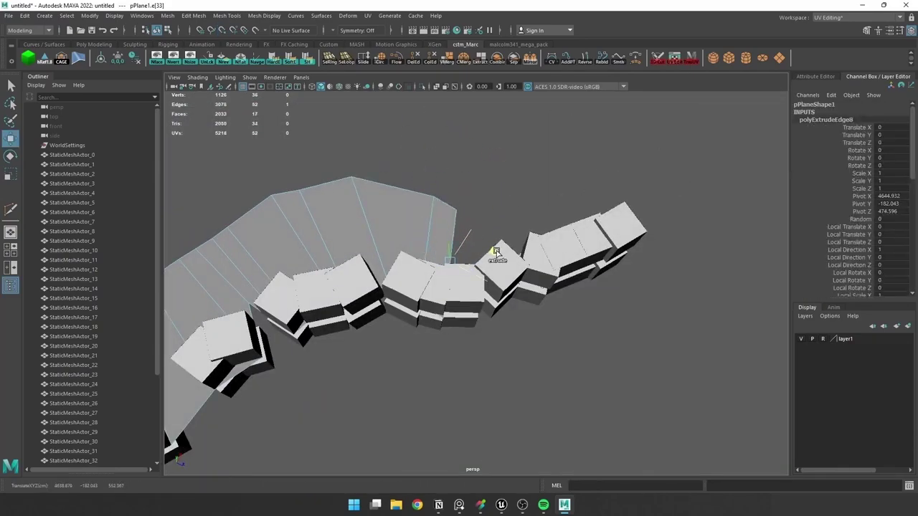
key(shift+z)
key(shift+z)
key(shift+z)
key(shift+z)
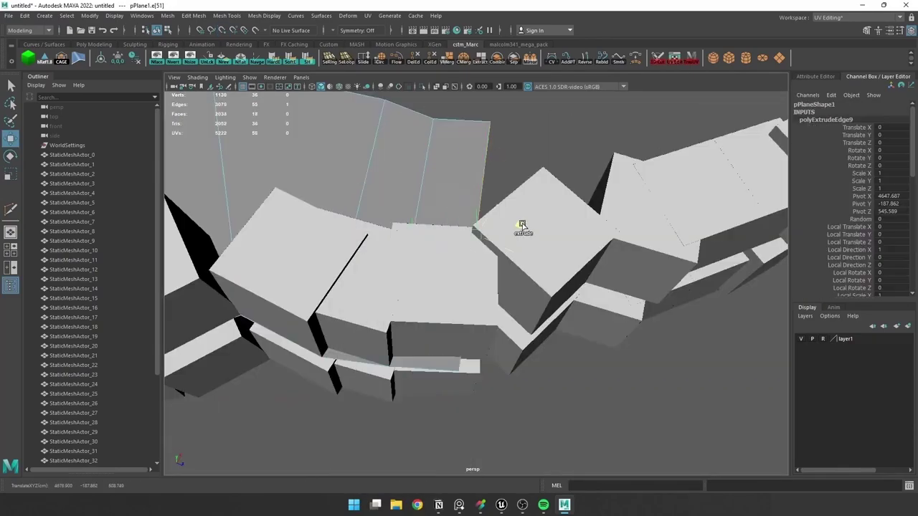
key(shift+z)
key(shift+z)
key(shift+z)
key(shift+z)
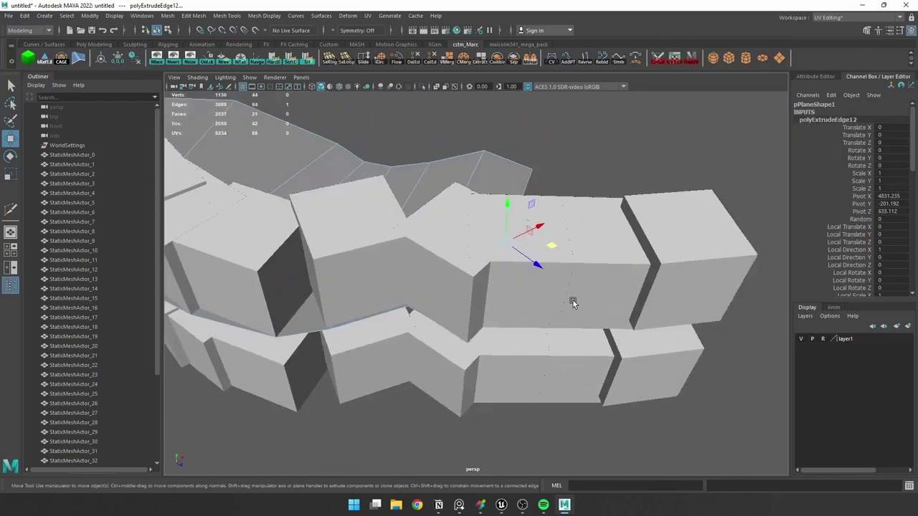
key(shift+z)
Step: Return to the flat extruded strip and reselect the plane and its edges for edge options
key(z)
key(z)
key(z)
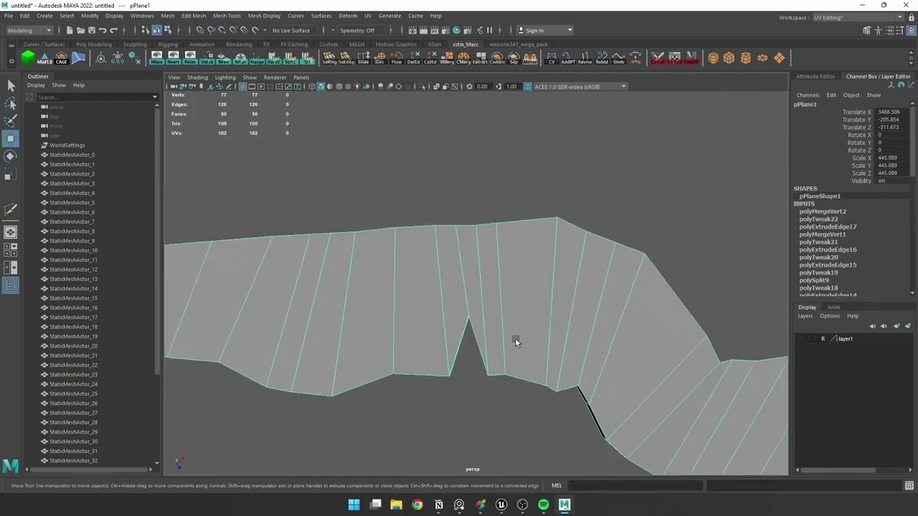
key(z)
key(z)
key(z)
key(z)
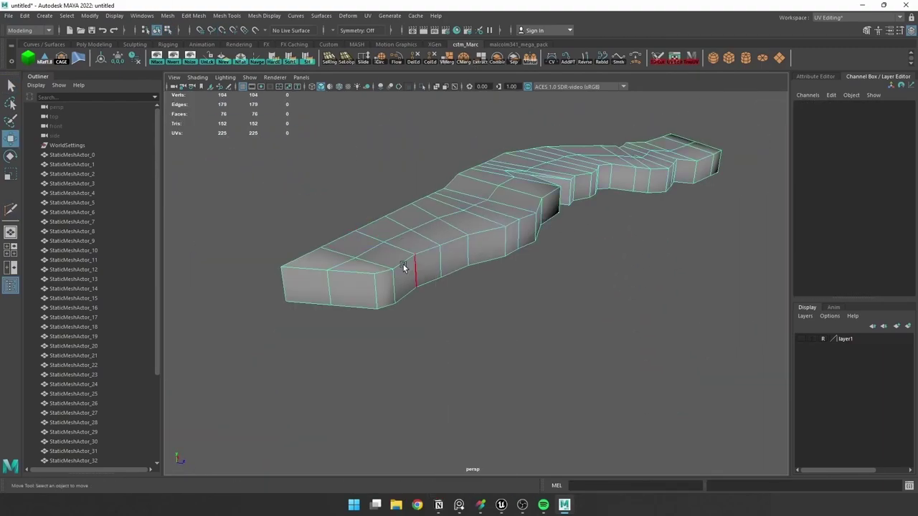
key(z)
key(z)
key(z)
key(z)
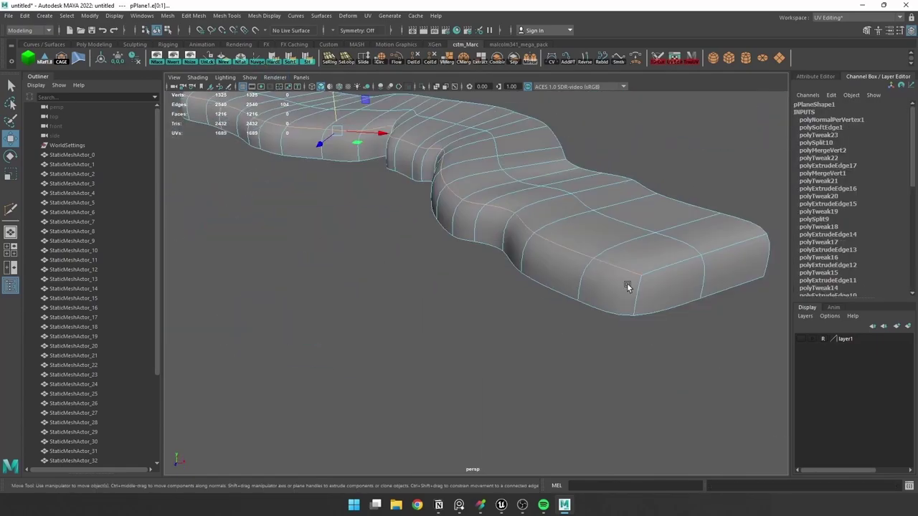
key(z)
shift+right_click(551, 283)
key(z)
key(z)
key(z)
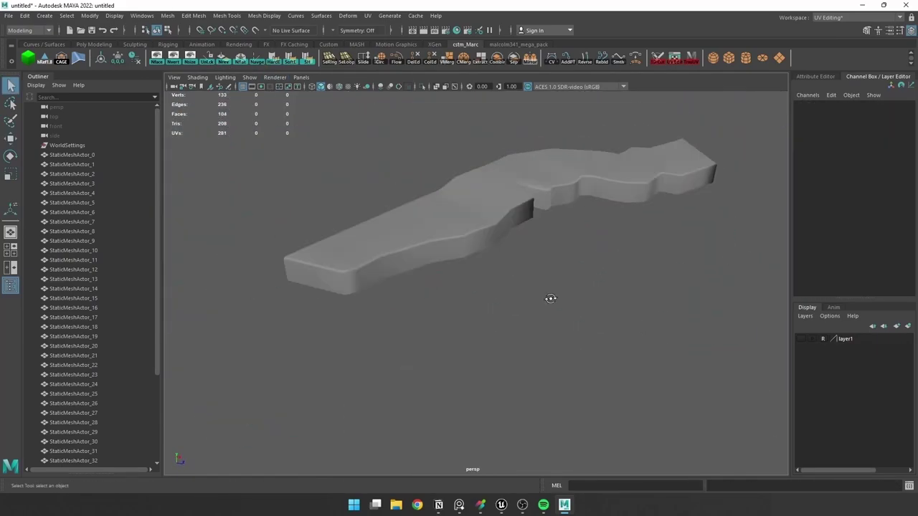
key(z)
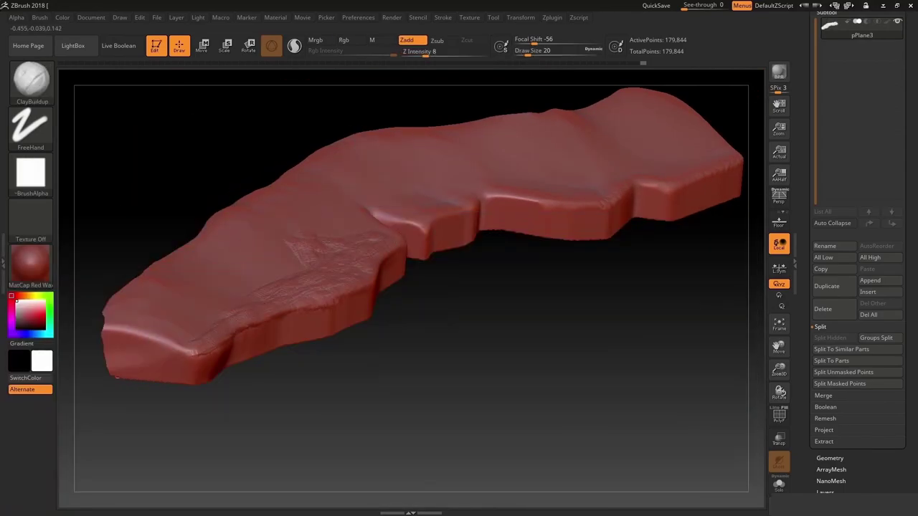
Step: Inspect the margin strip's raised edges from several angles and delete its hidden parts
drag(117, 376, 463, 344)
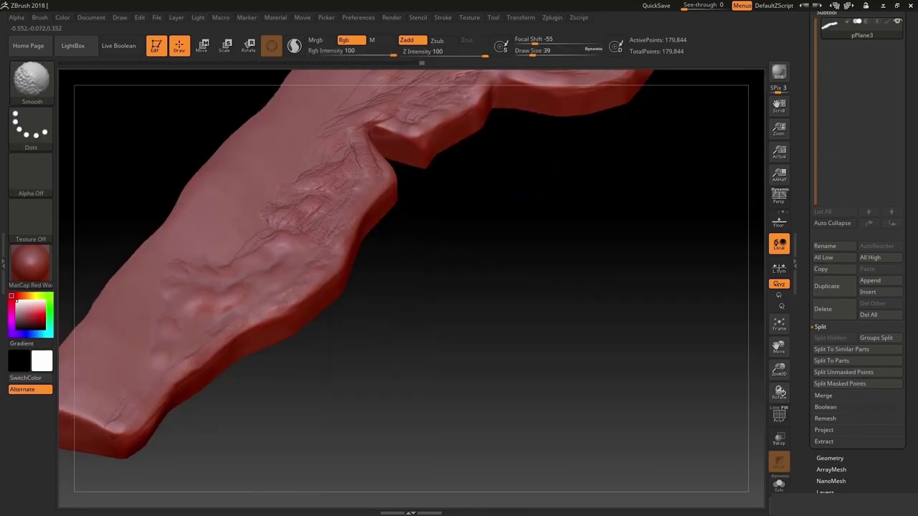
drag(120, 401, 288, 267)
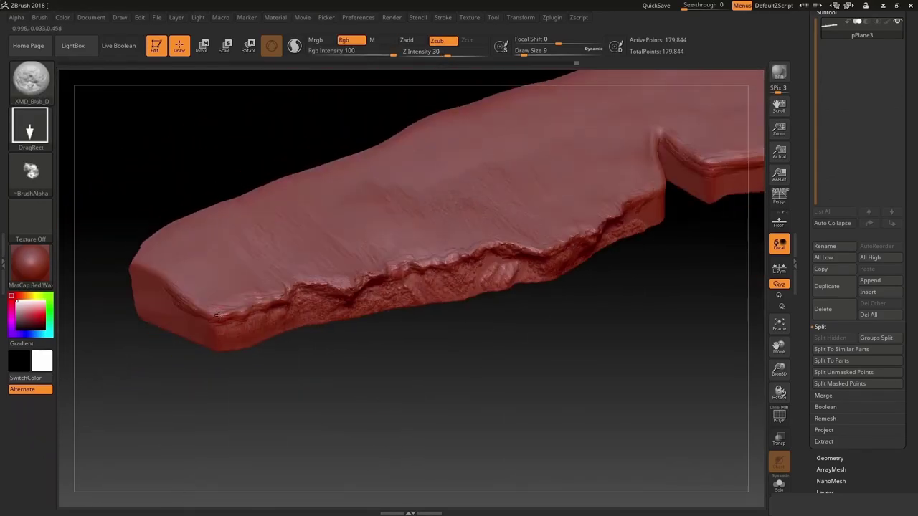
drag(409, 445, 417, 365)
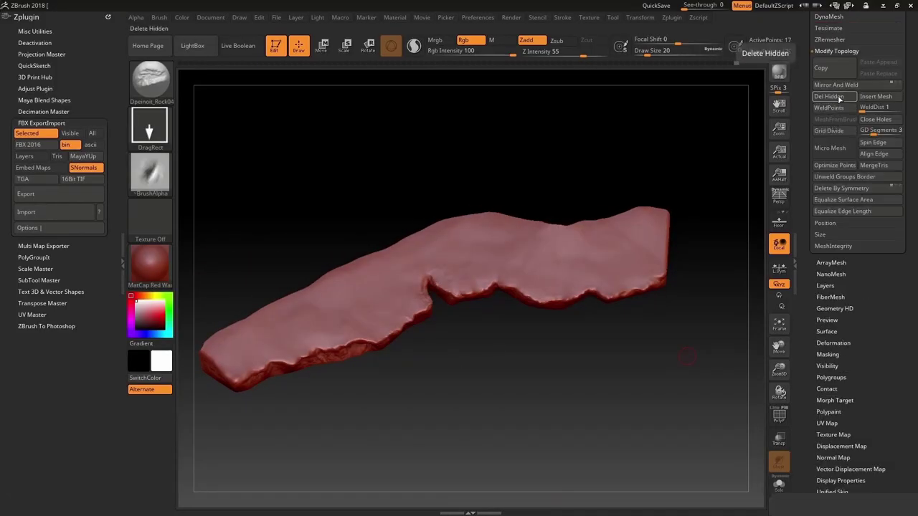
click(779, 416)
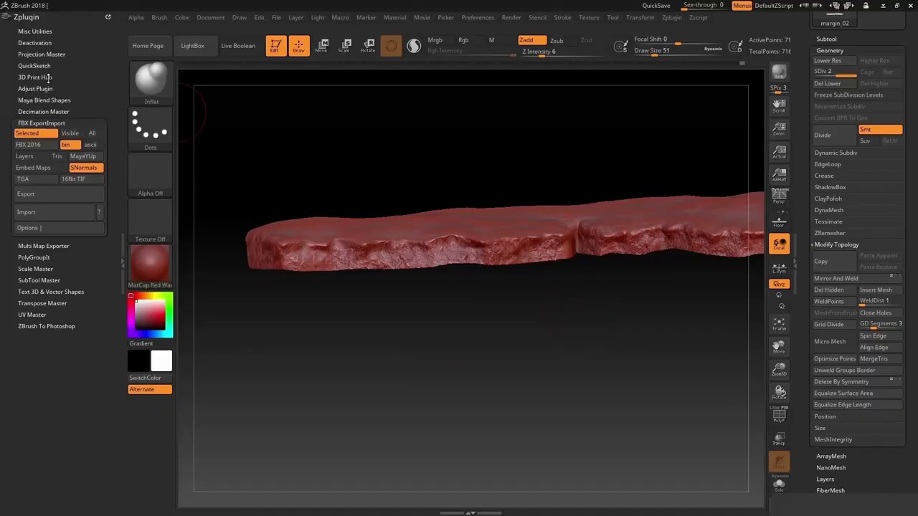
Step: Open the Color palette for polypainting and keep it open
click(182, 17)
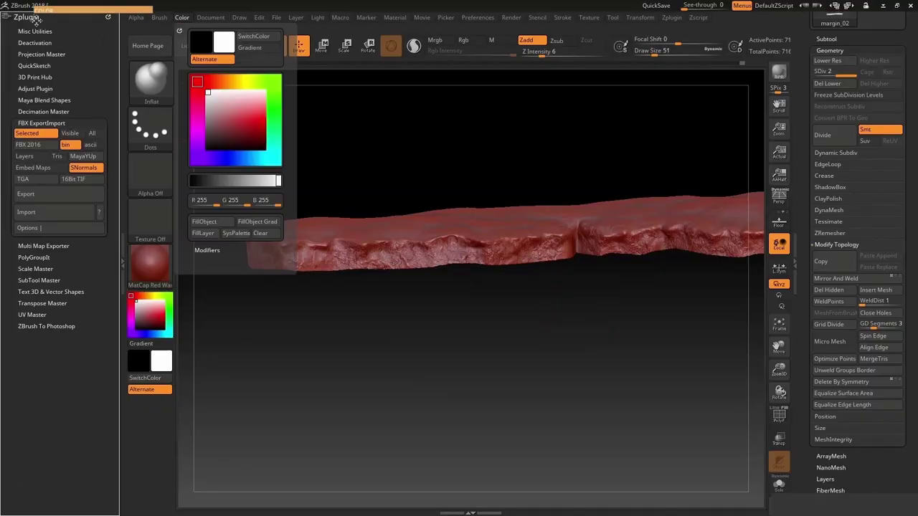
drag(179, 27, 10, 18)
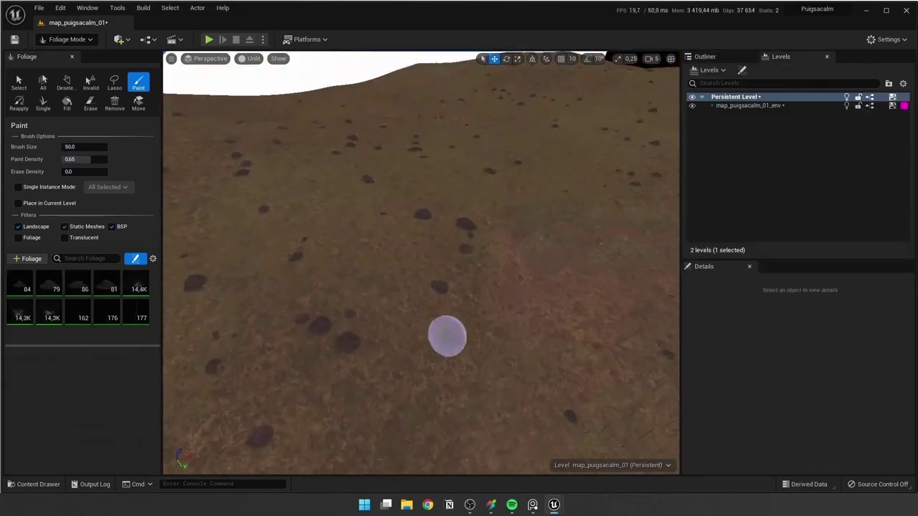
Step: Switch to lit view, set the foliage Paint Density, and select then deselect SM_BlackAlder_Sapling_17
key(alt+4)
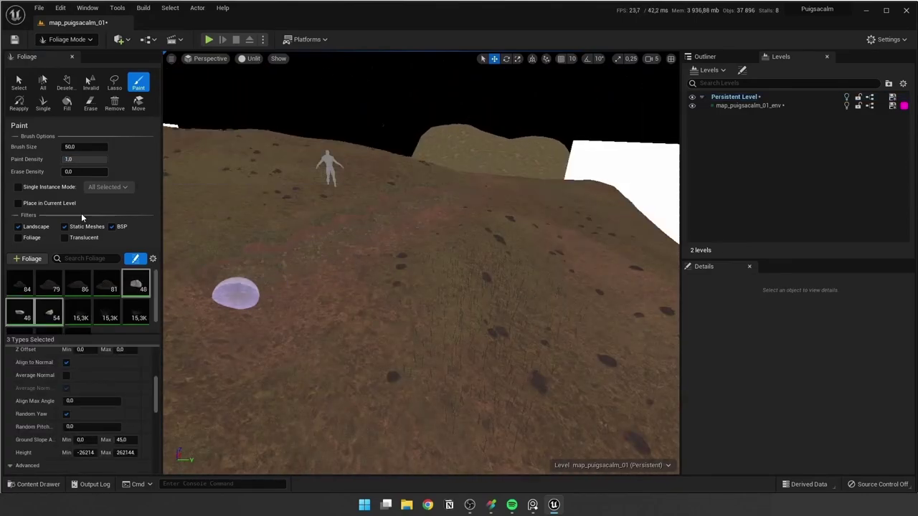
scroll(102, 401, up, 5)
click(102, 402)
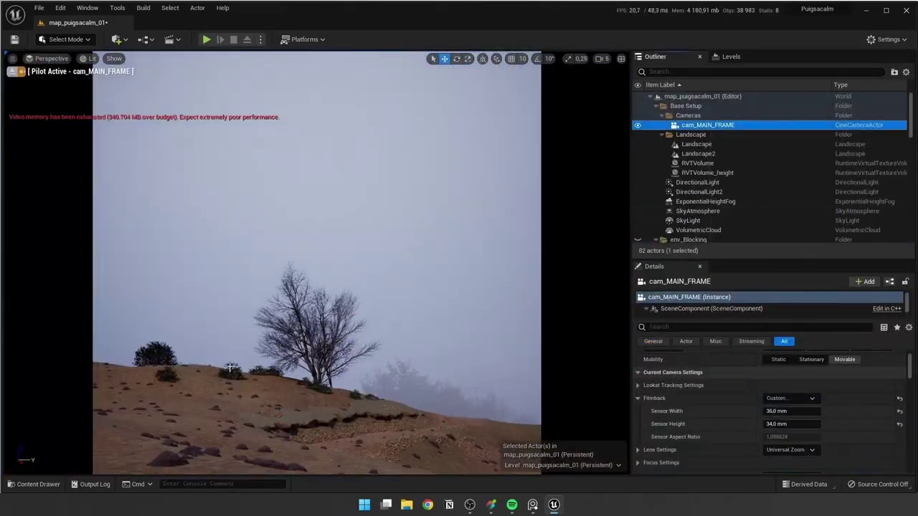
click(230, 368)
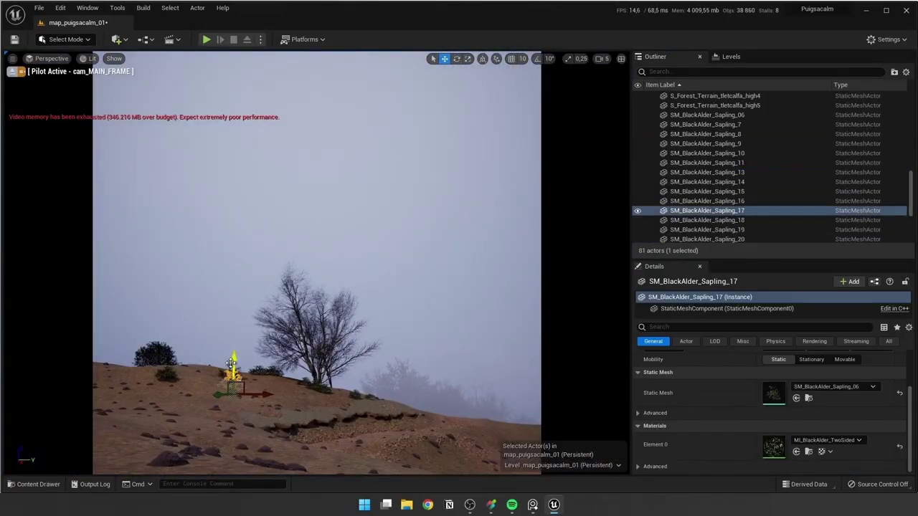
click(245, 322)
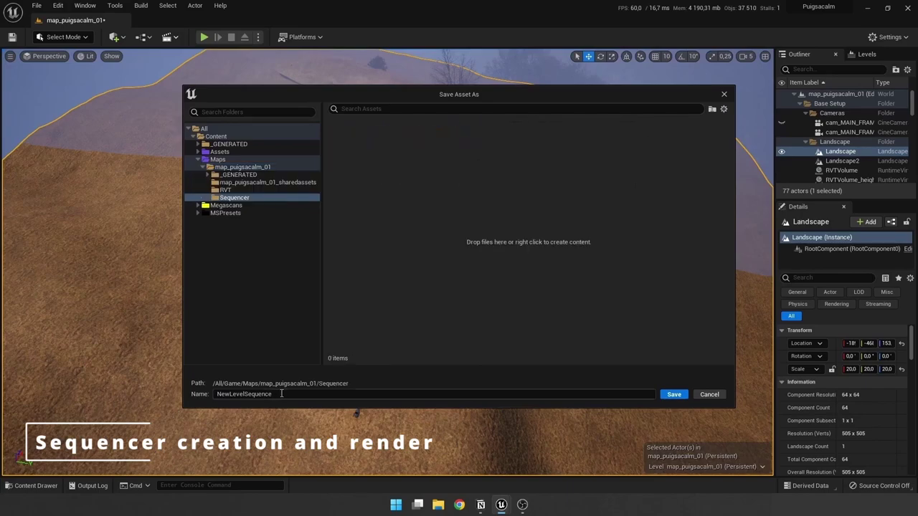
Step: Save the new level sequence as seq_puigsacalm_01 and play it to preview the shot
text(seq_puigsacalm_01)
key(Return)
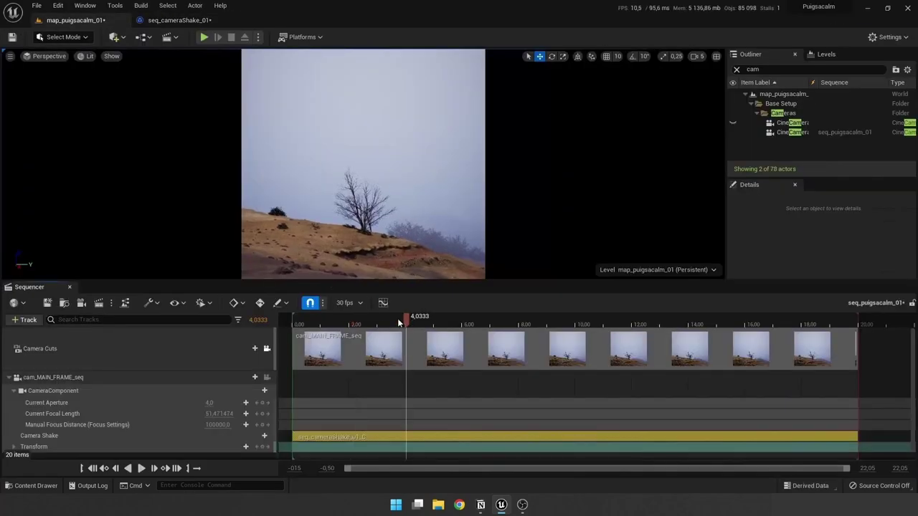
click(141, 468)
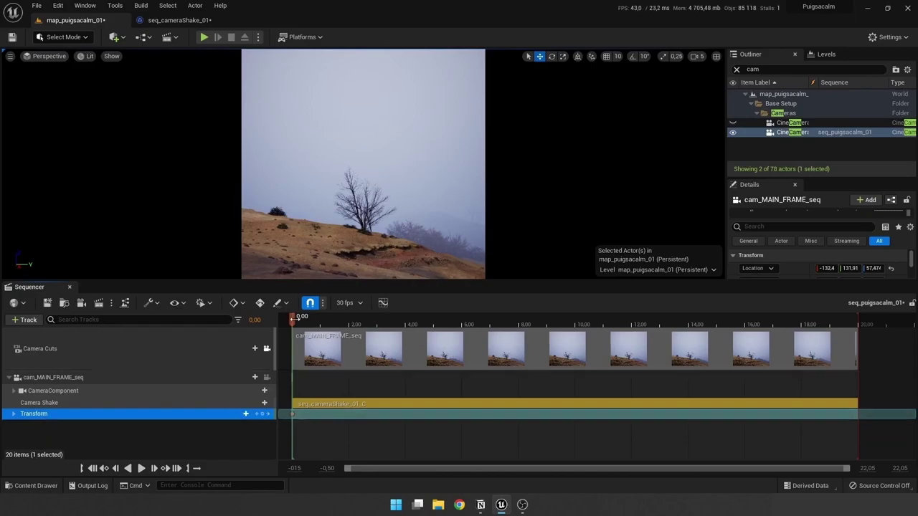
Step: Reposition the camera at the end of the shot, key its Transform, and return to the start
drag(294, 318, 857, 319)
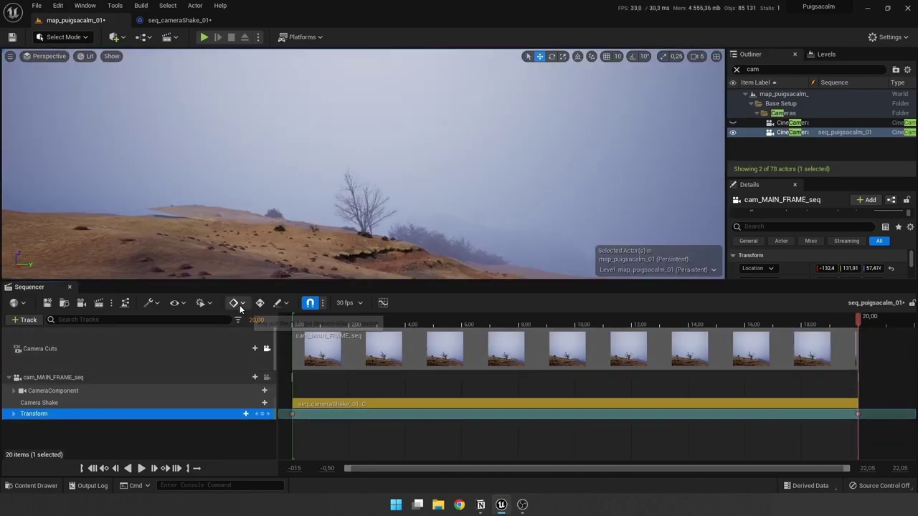
right_drag(89, 150, 215, 164)
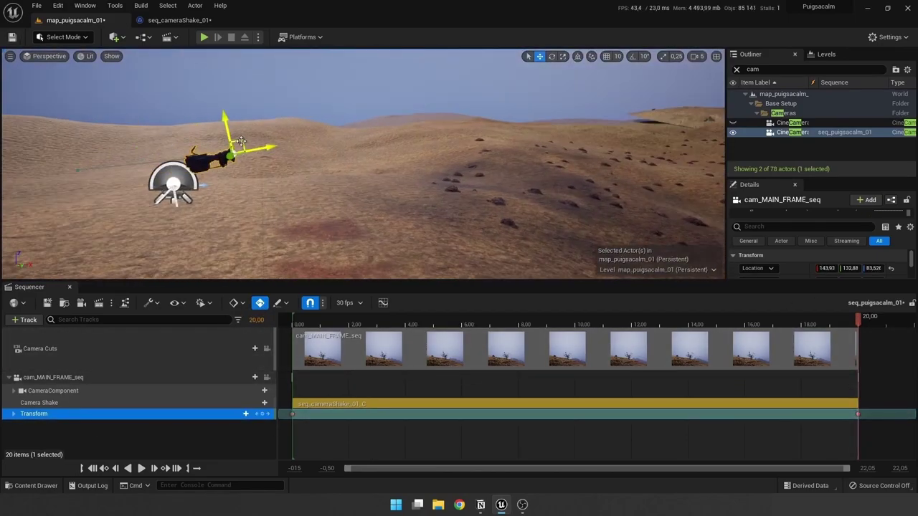
click(864, 318)
drag(867, 334, 298, 345)
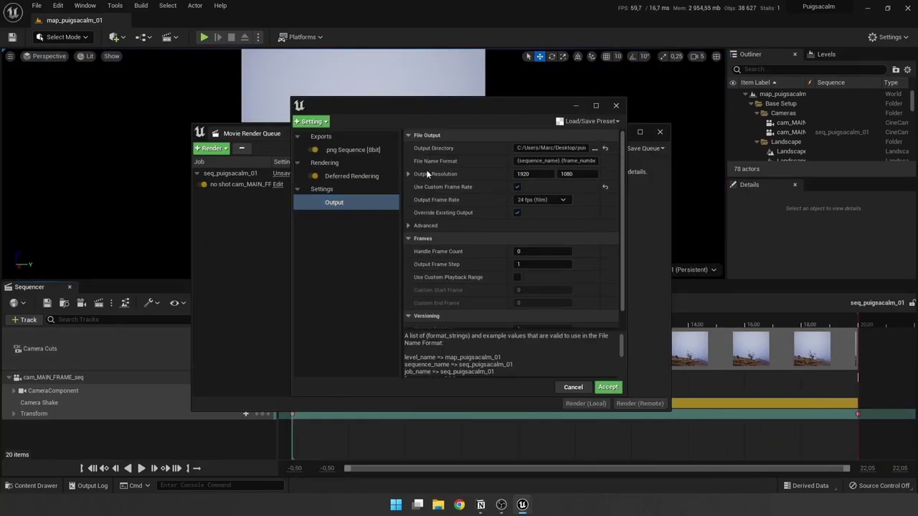
Step: Save the render settings as a preset named MRQ_export_preset in the Assets/_misc folder
click(588, 120)
click(582, 135)
click(222, 158)
text(MRQ_export_preset)
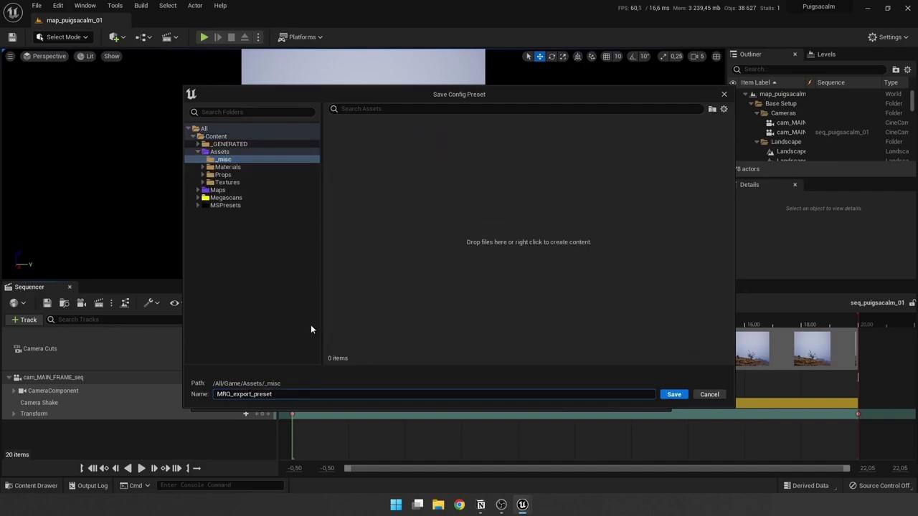